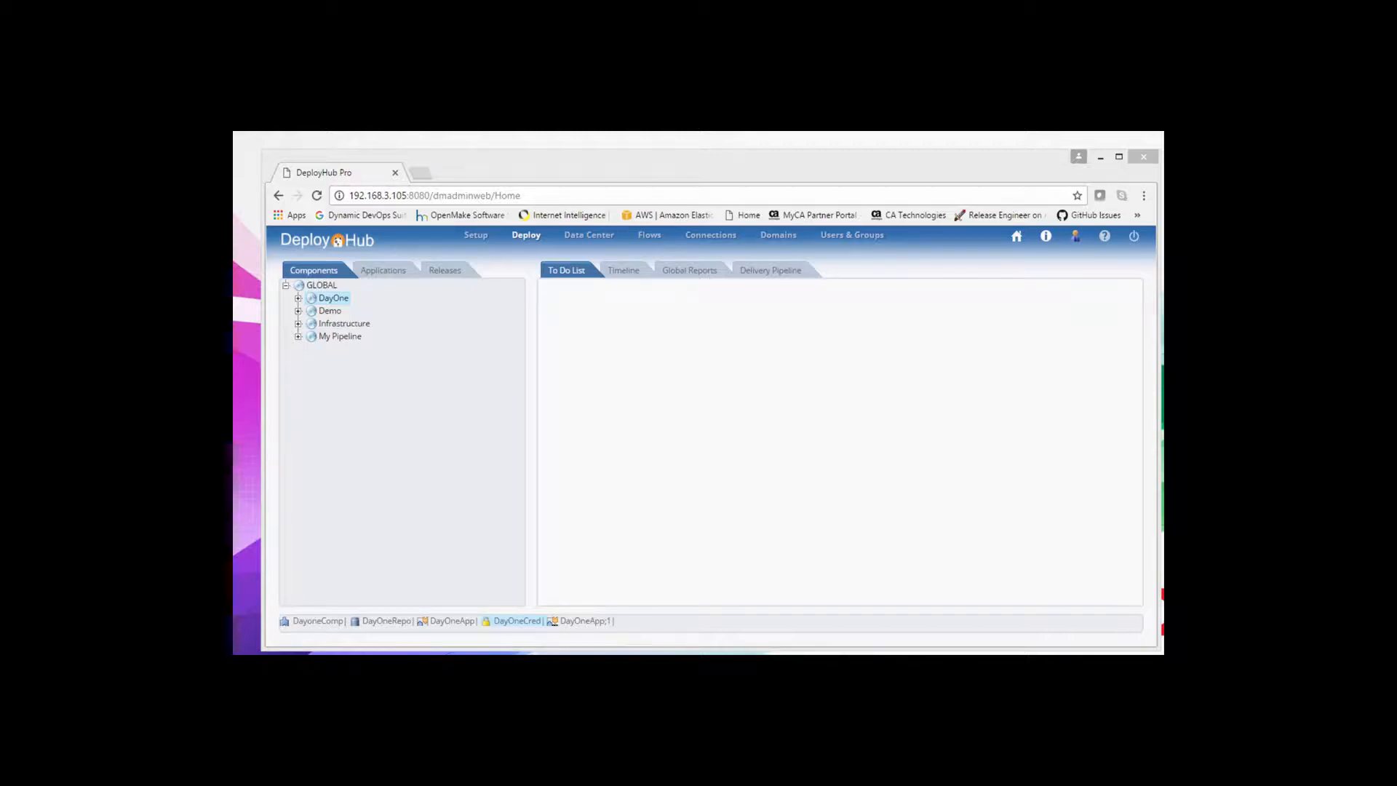
# - View the DayOne domain and its tasks in the list of domains
pyautogui.click(776, 240)
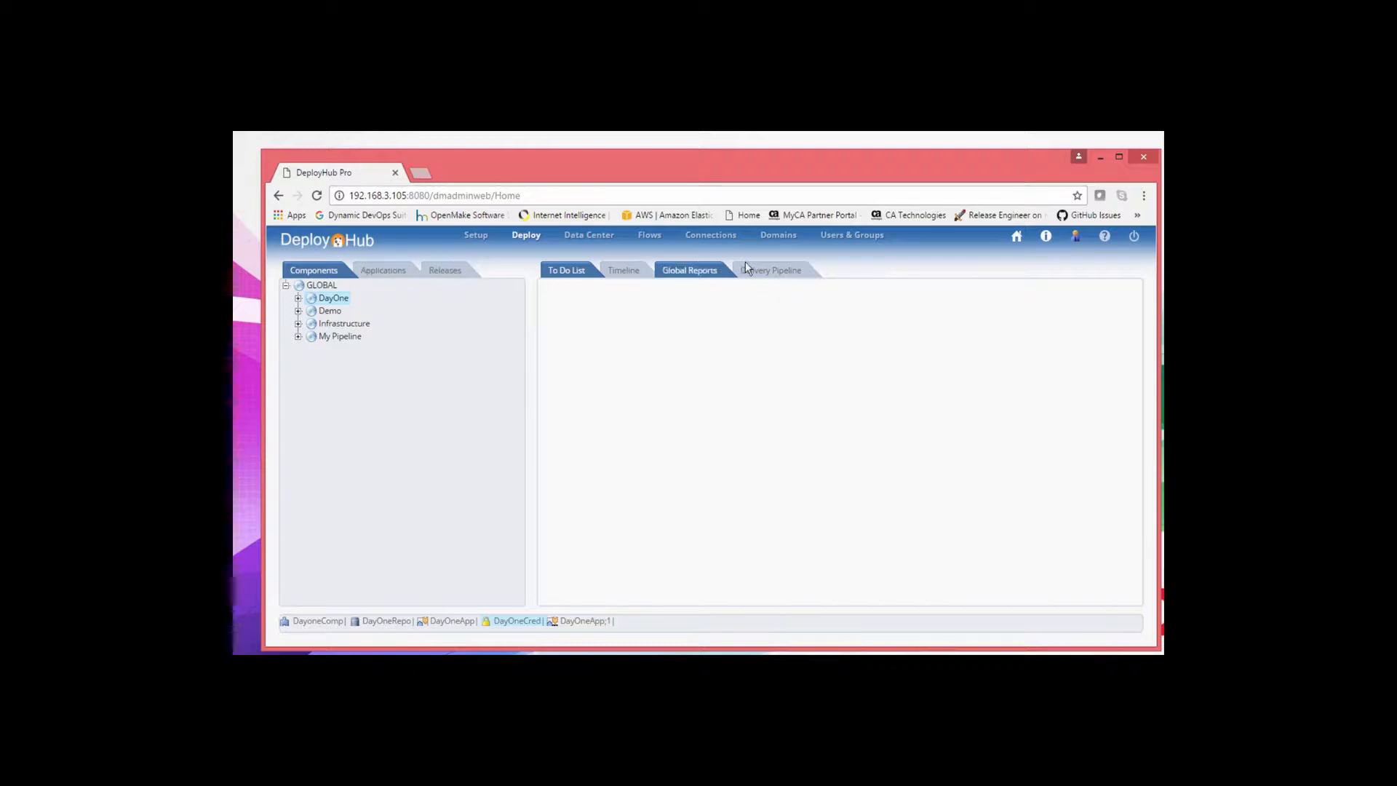
pyautogui.click(780, 236)
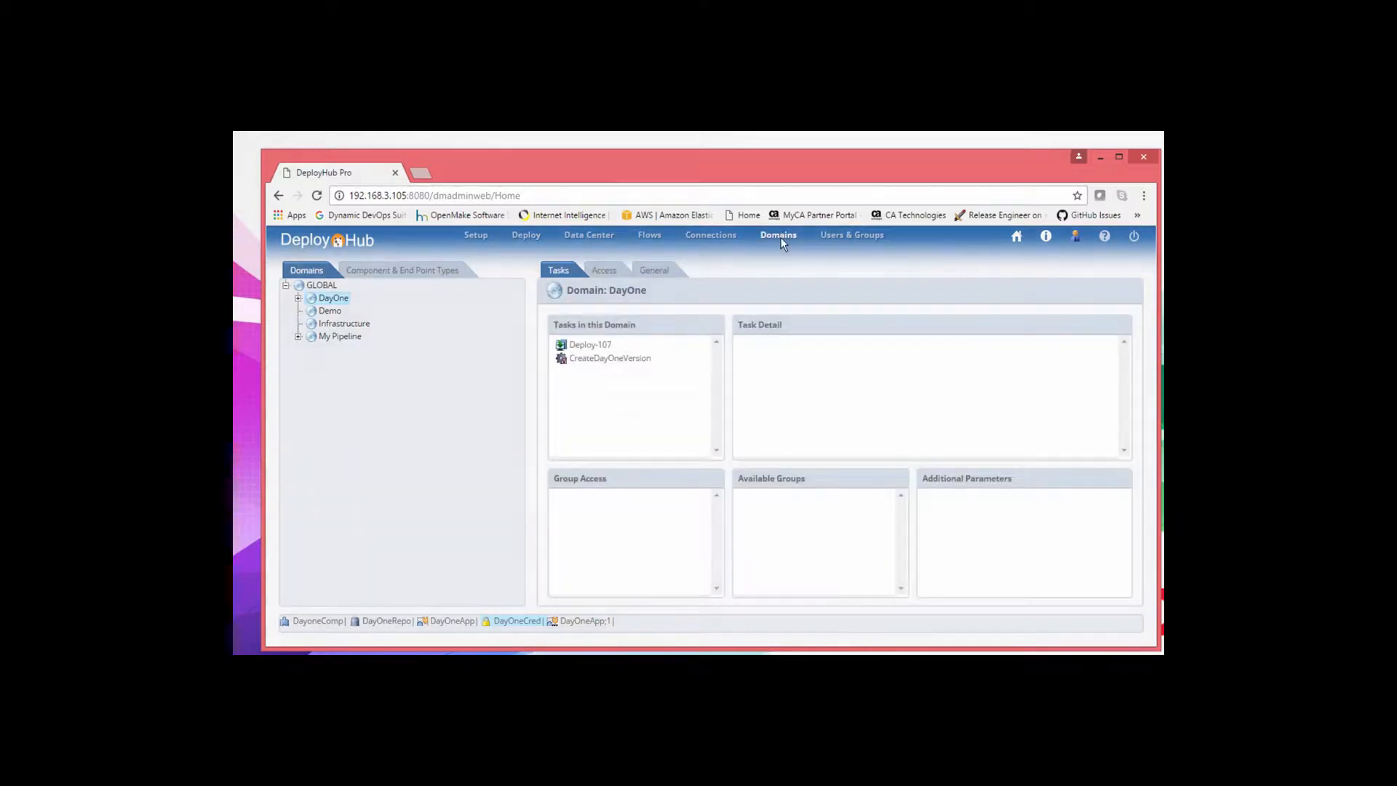
pyautogui.click(306, 270)
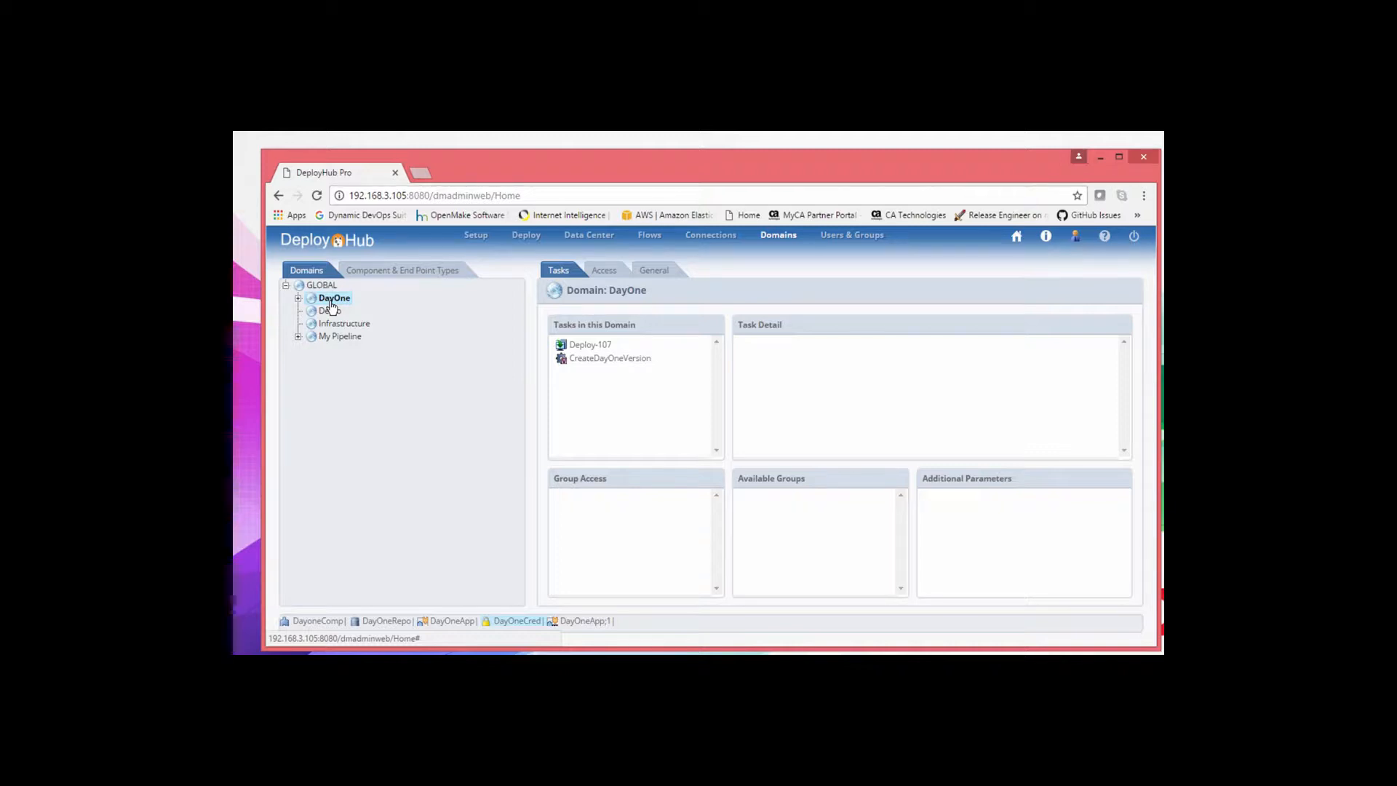
# - View the general details of the DayOneCred credential in the DayOne domain
pyautogui.click(710, 236)
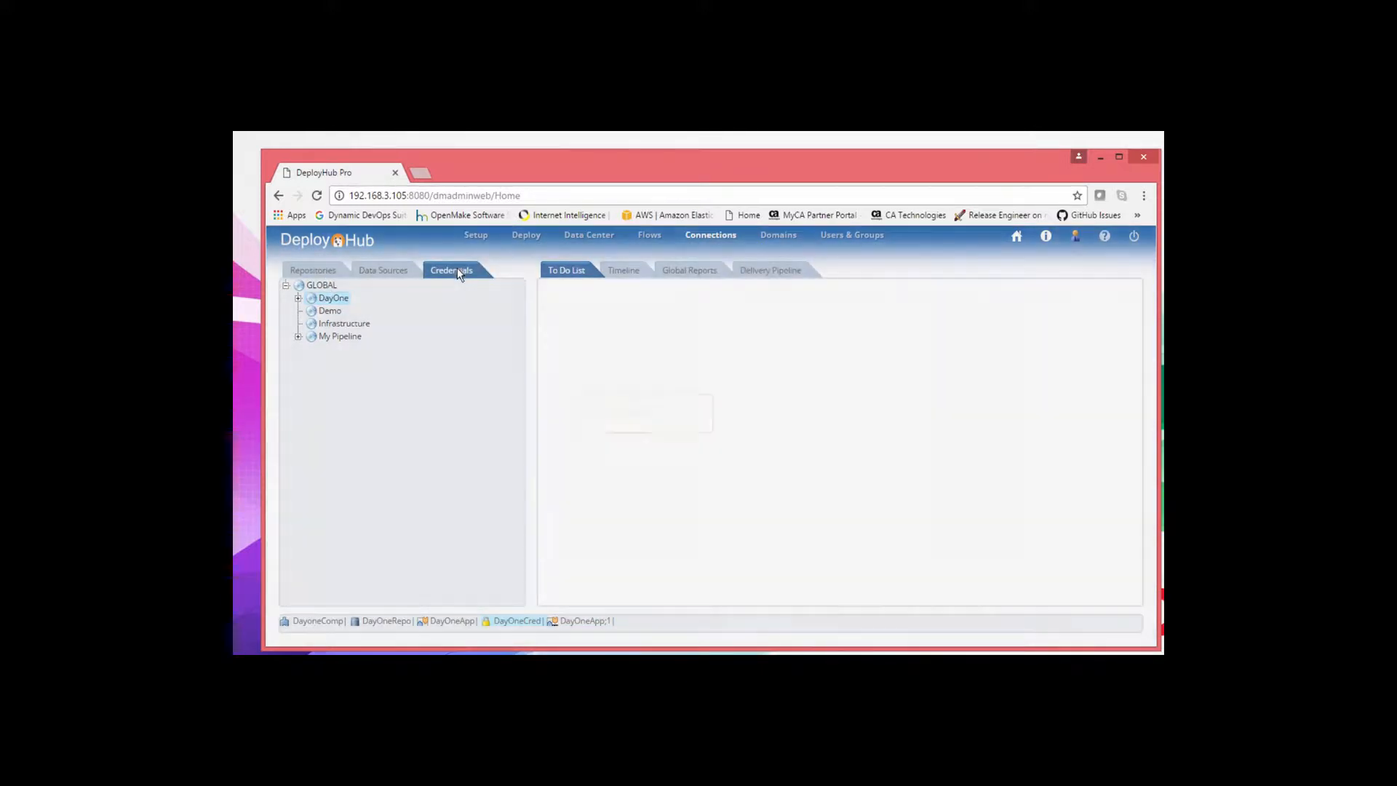
pyautogui.click(299, 300)
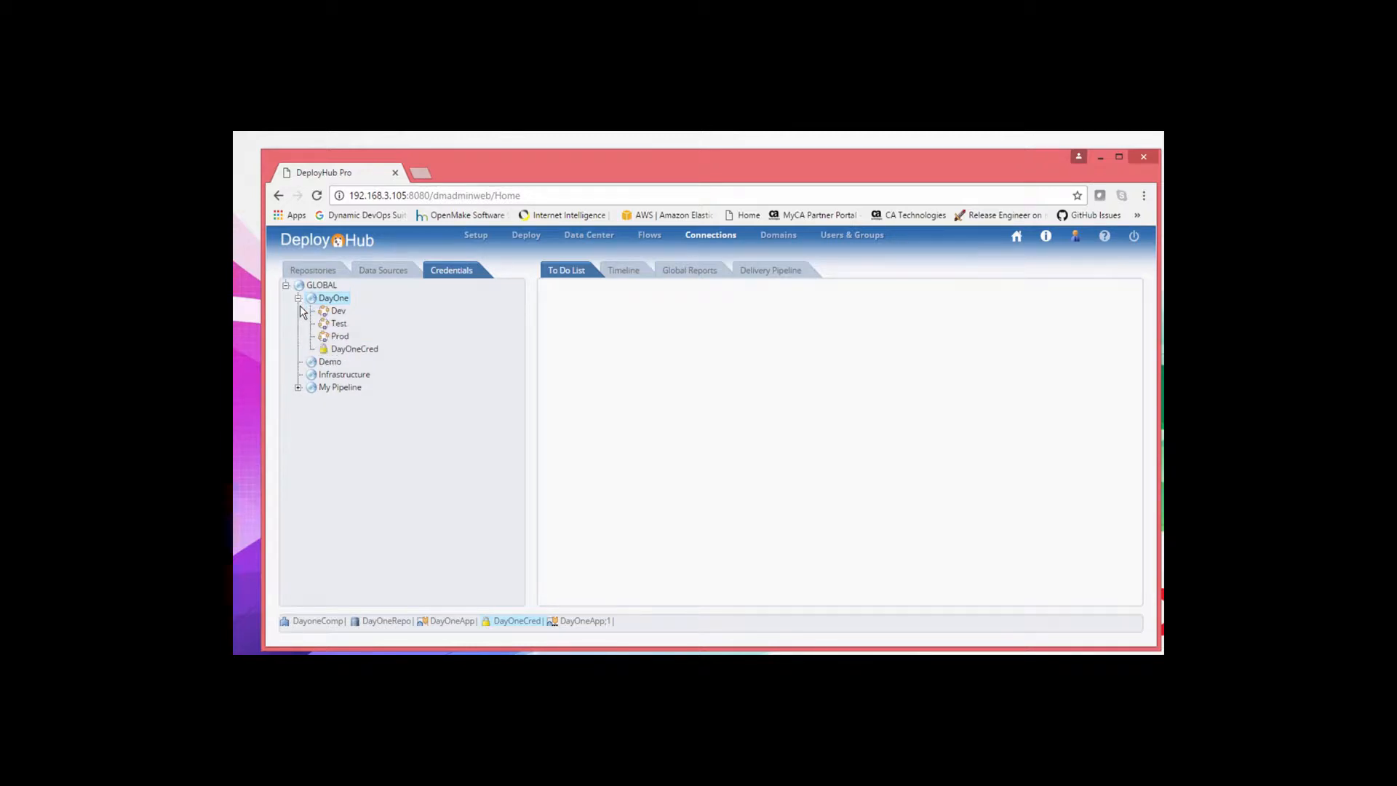
pyautogui.click(363, 352)
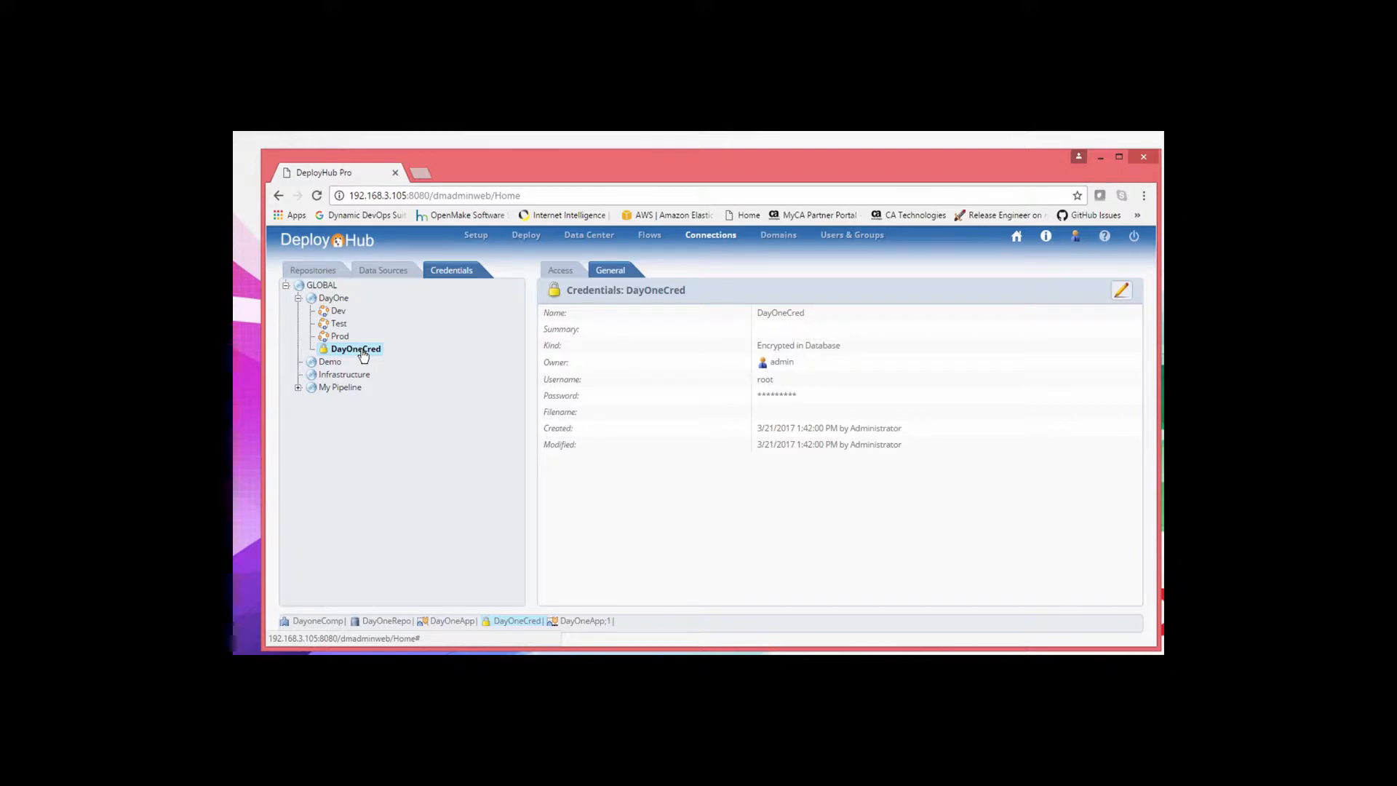
# - Examine the data center environments of the DayOne domain, expanding DayOneEnv to its end points
pyautogui.click(608, 235)
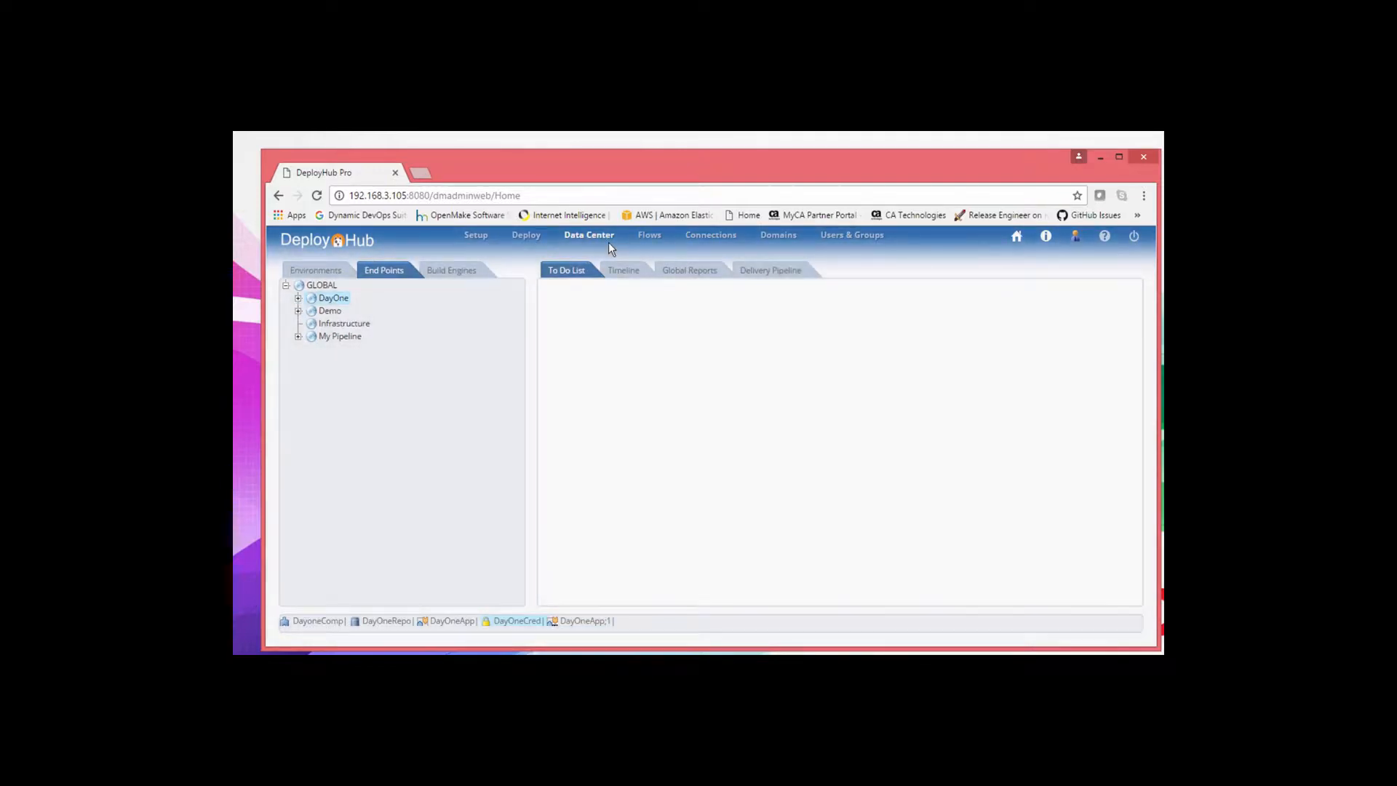
pyautogui.click(322, 271)
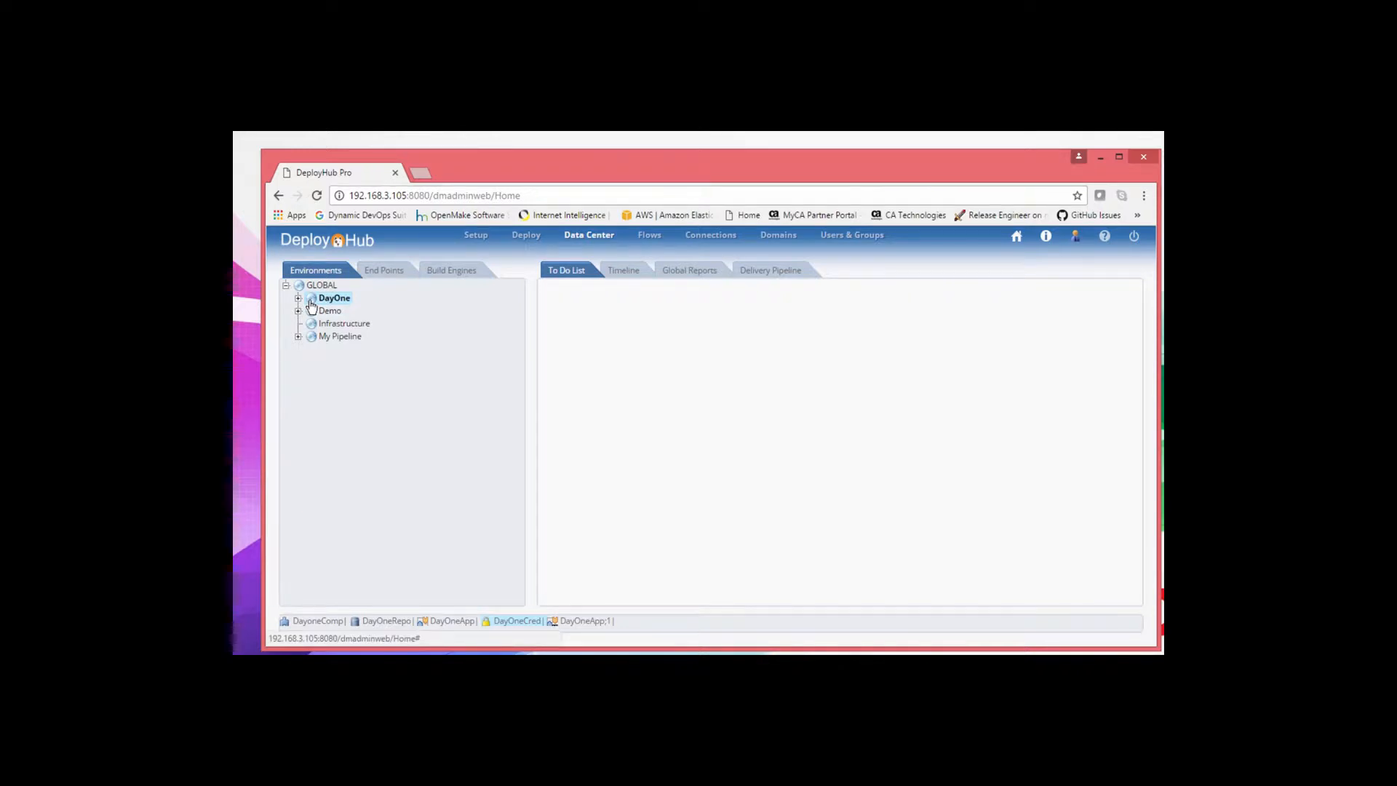
pyautogui.click(298, 299)
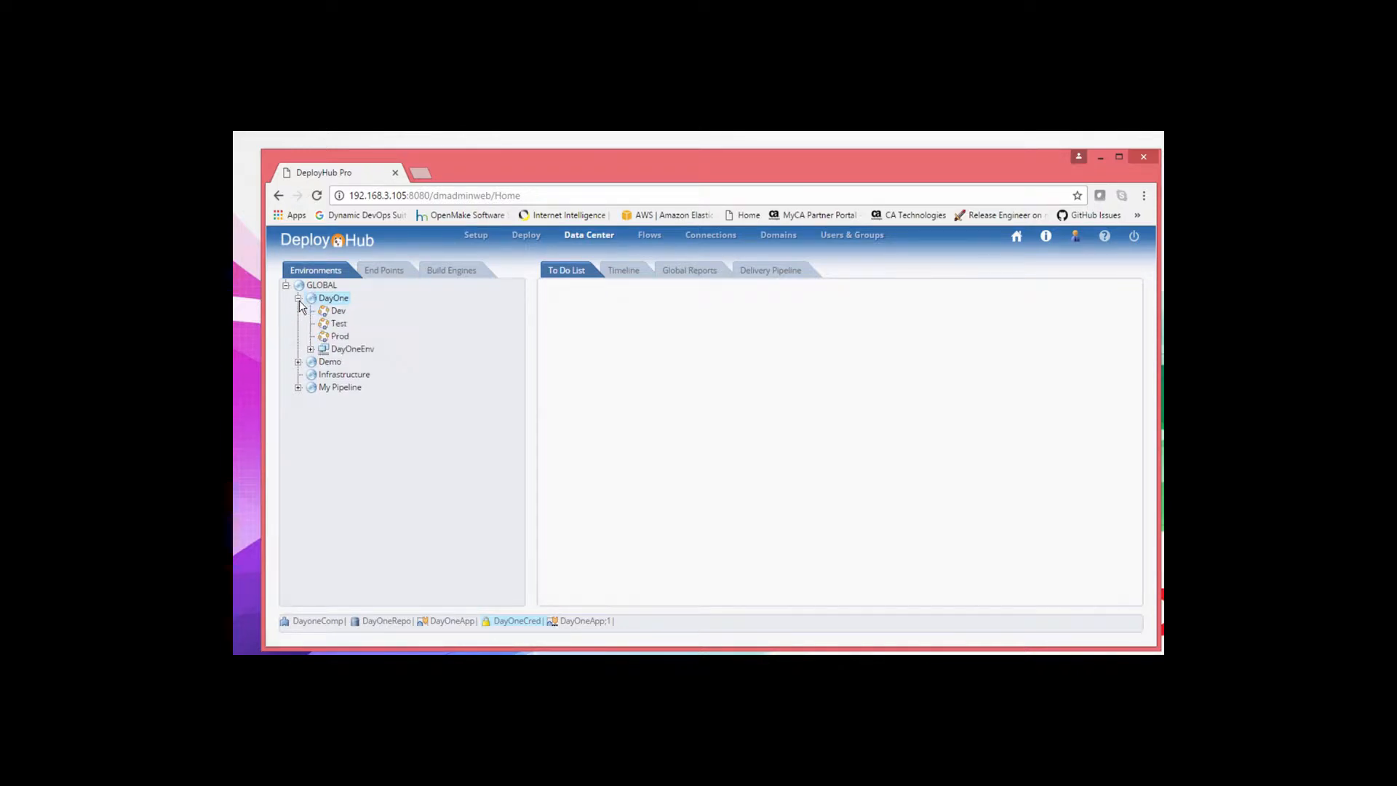
pyautogui.click(310, 349)
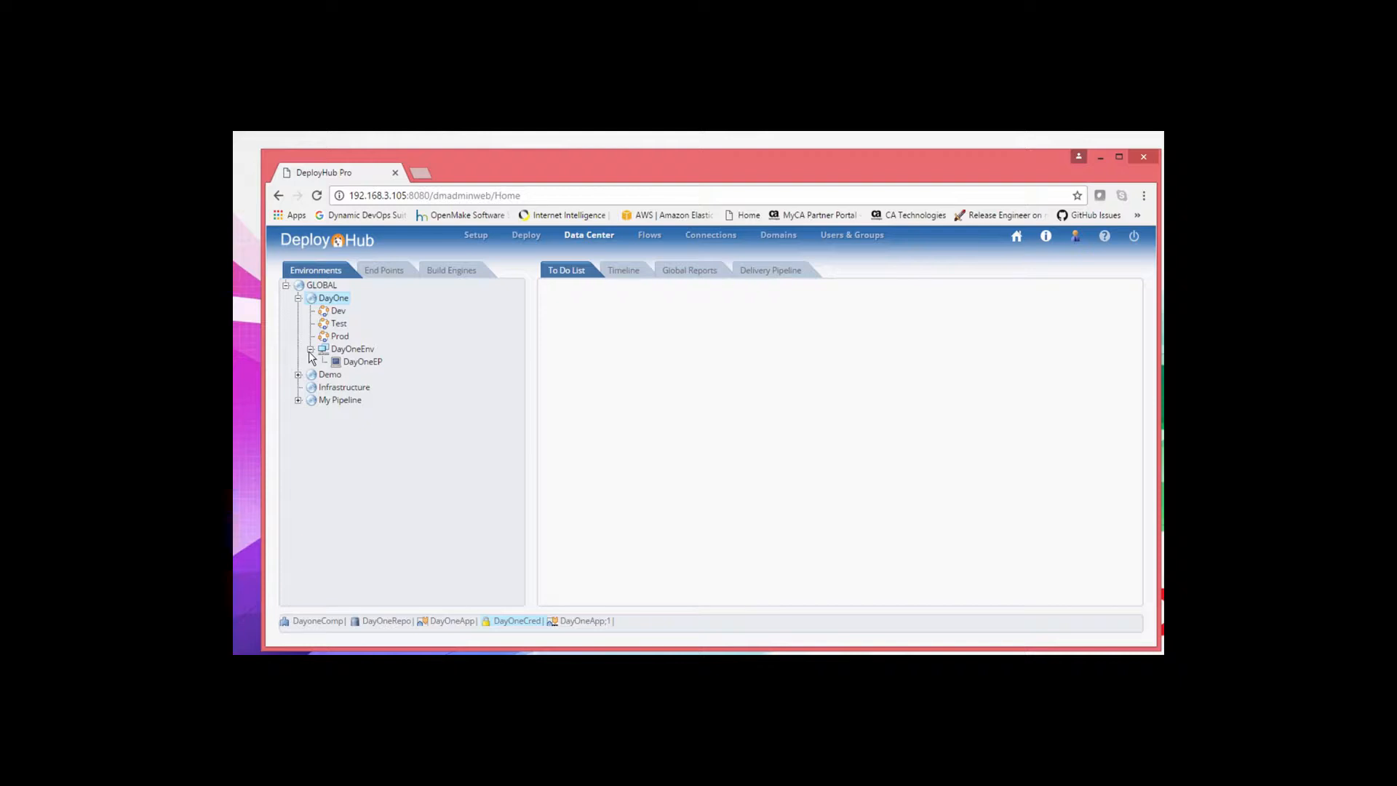
# - Open the DayoneComp component in DayOne's General category and expand the DayOne domain's list of applications
pyautogui.click(534, 235)
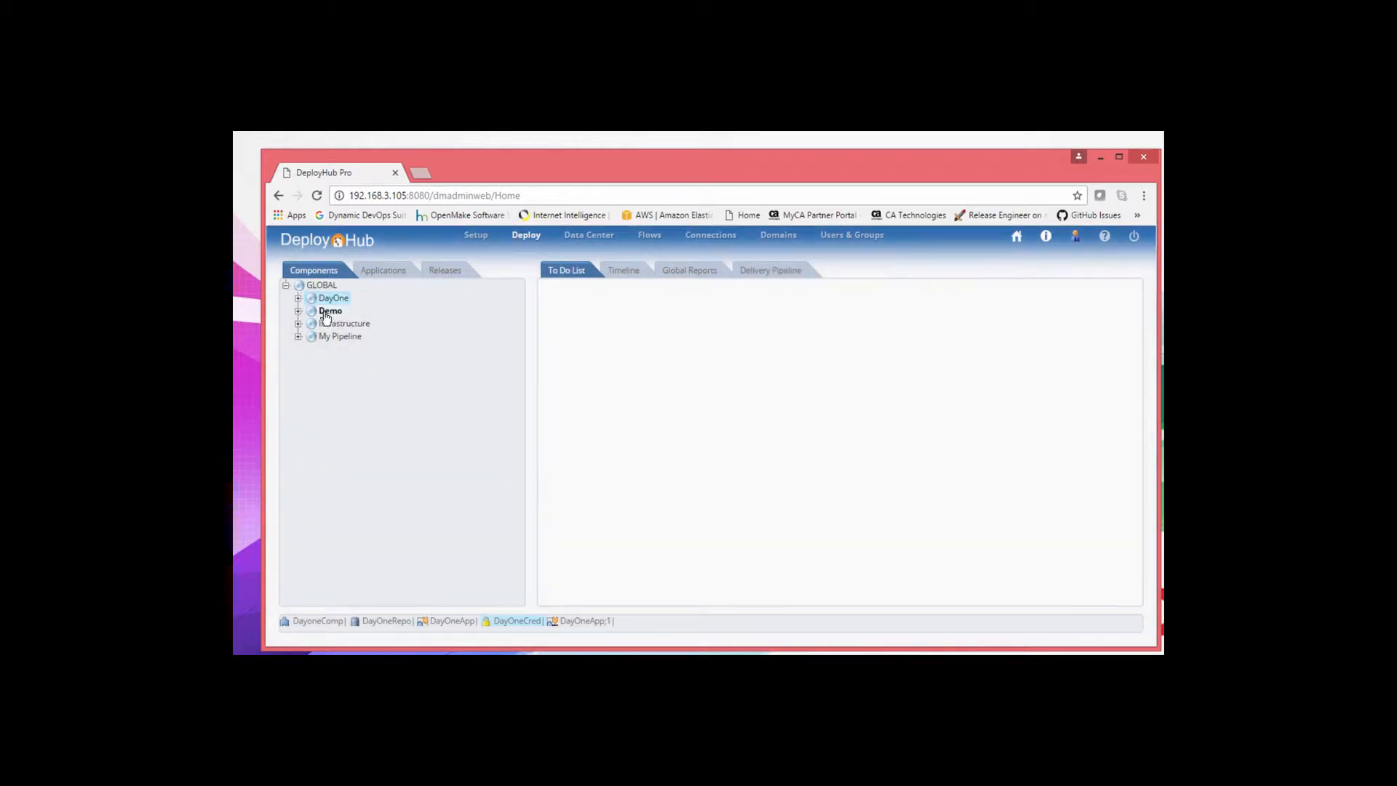
pyautogui.click(298, 298)
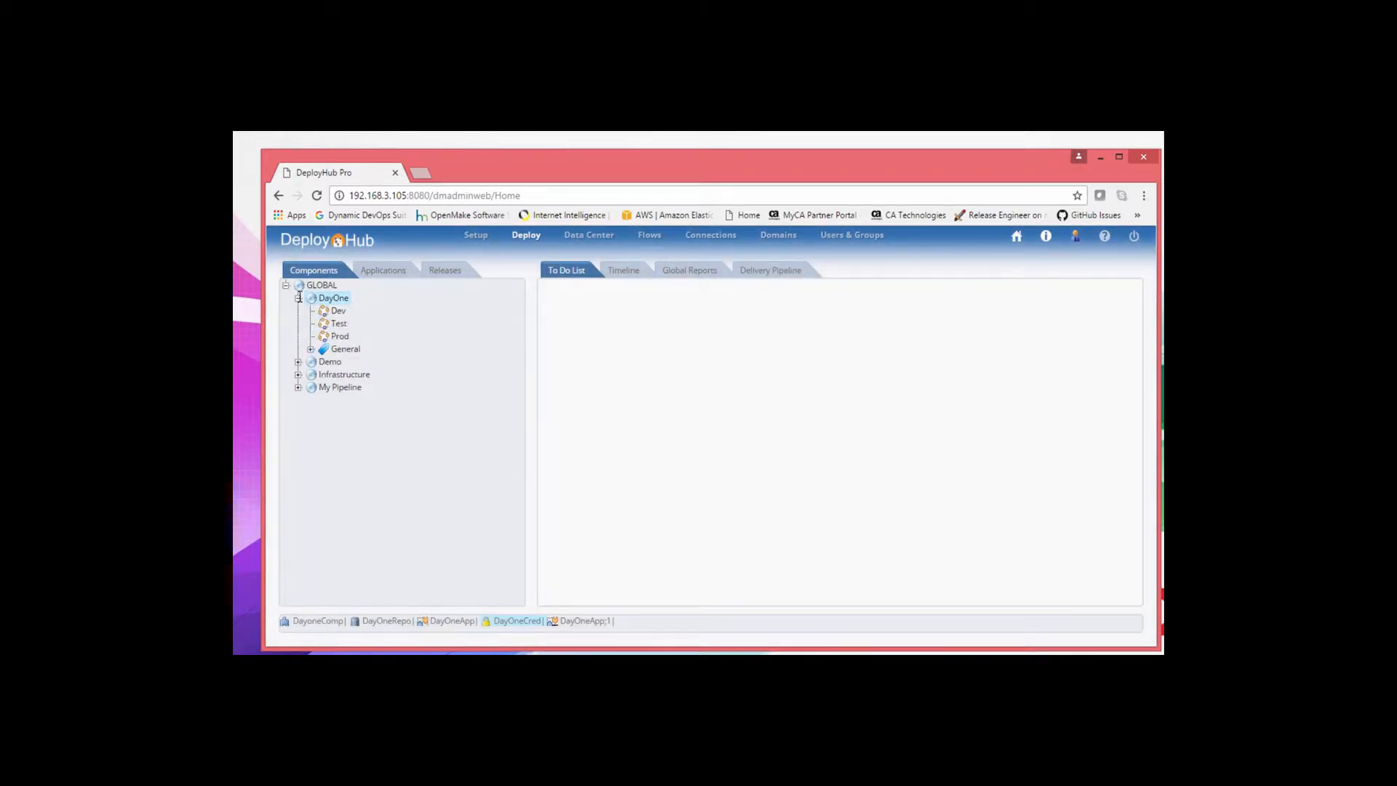
pyautogui.click(311, 349)
pyautogui.click(357, 362)
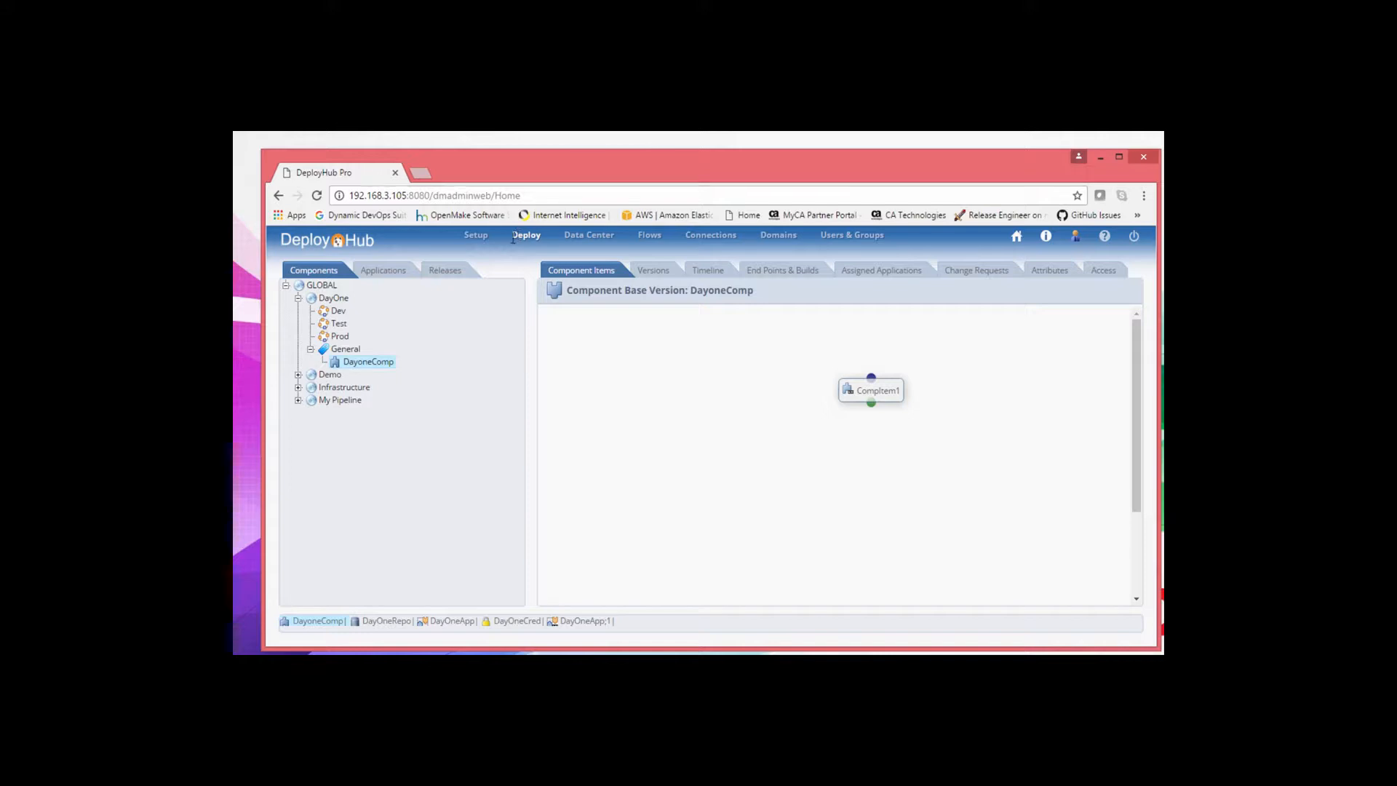
pyautogui.click(393, 267)
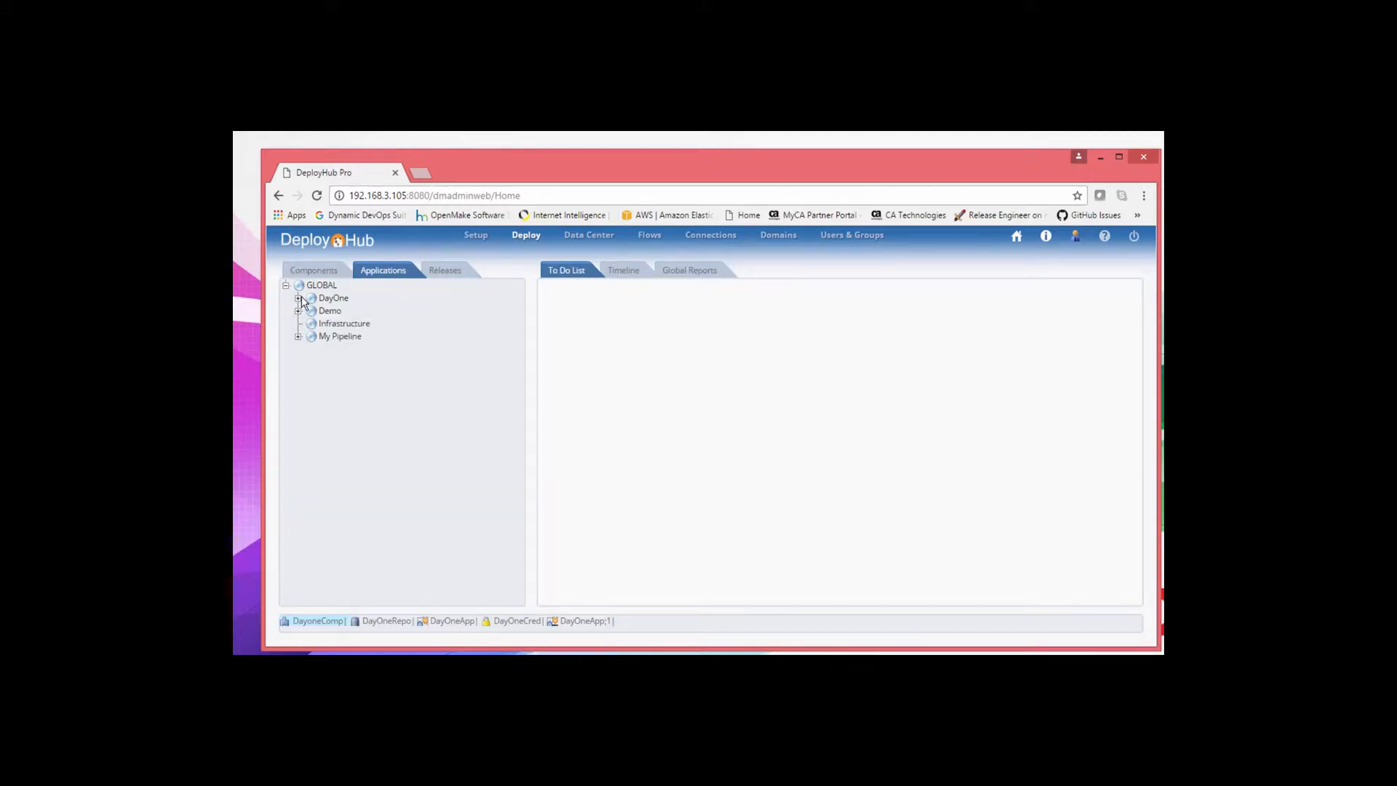
pyautogui.click(298, 298)
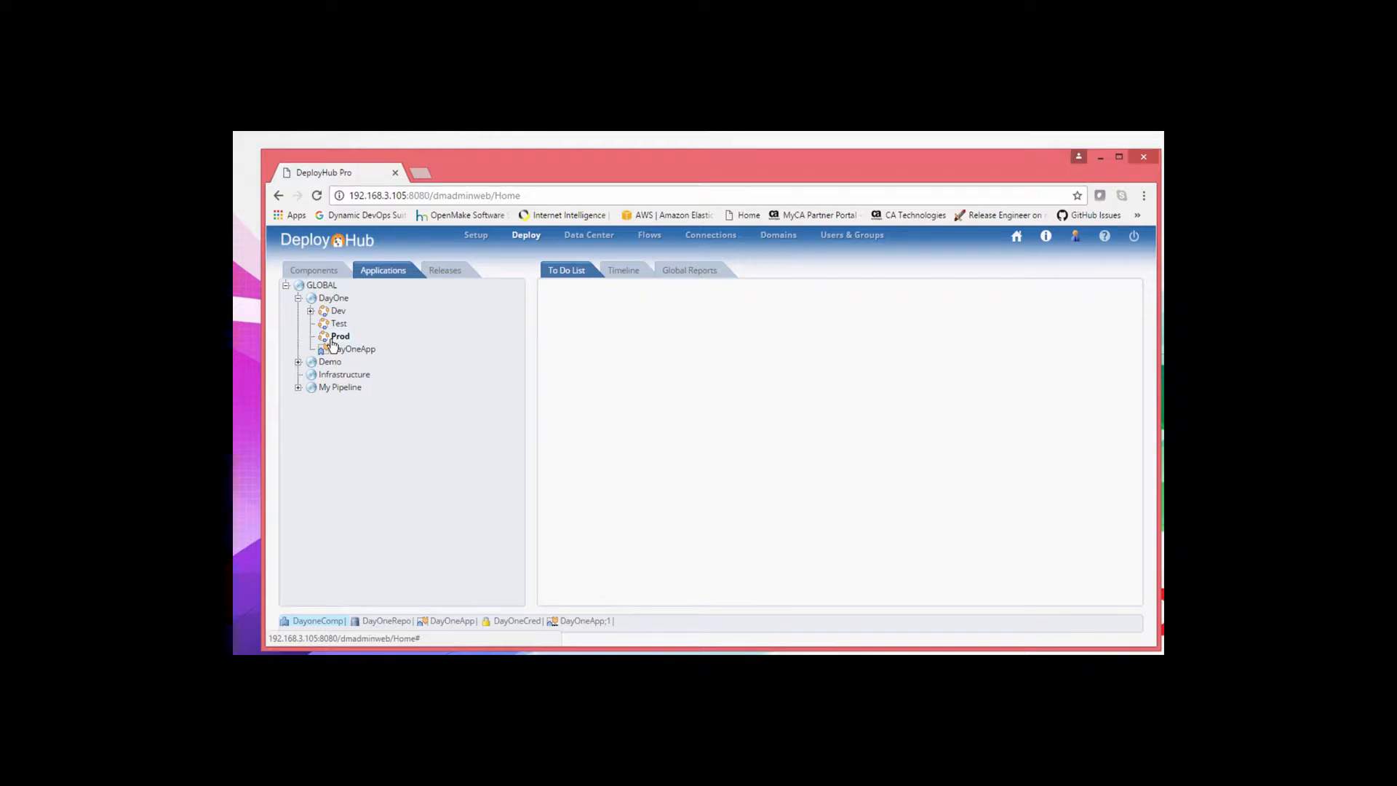
# - View the tasks of the Dev lifecycle domain under DayOne
pyautogui.click(771, 237)
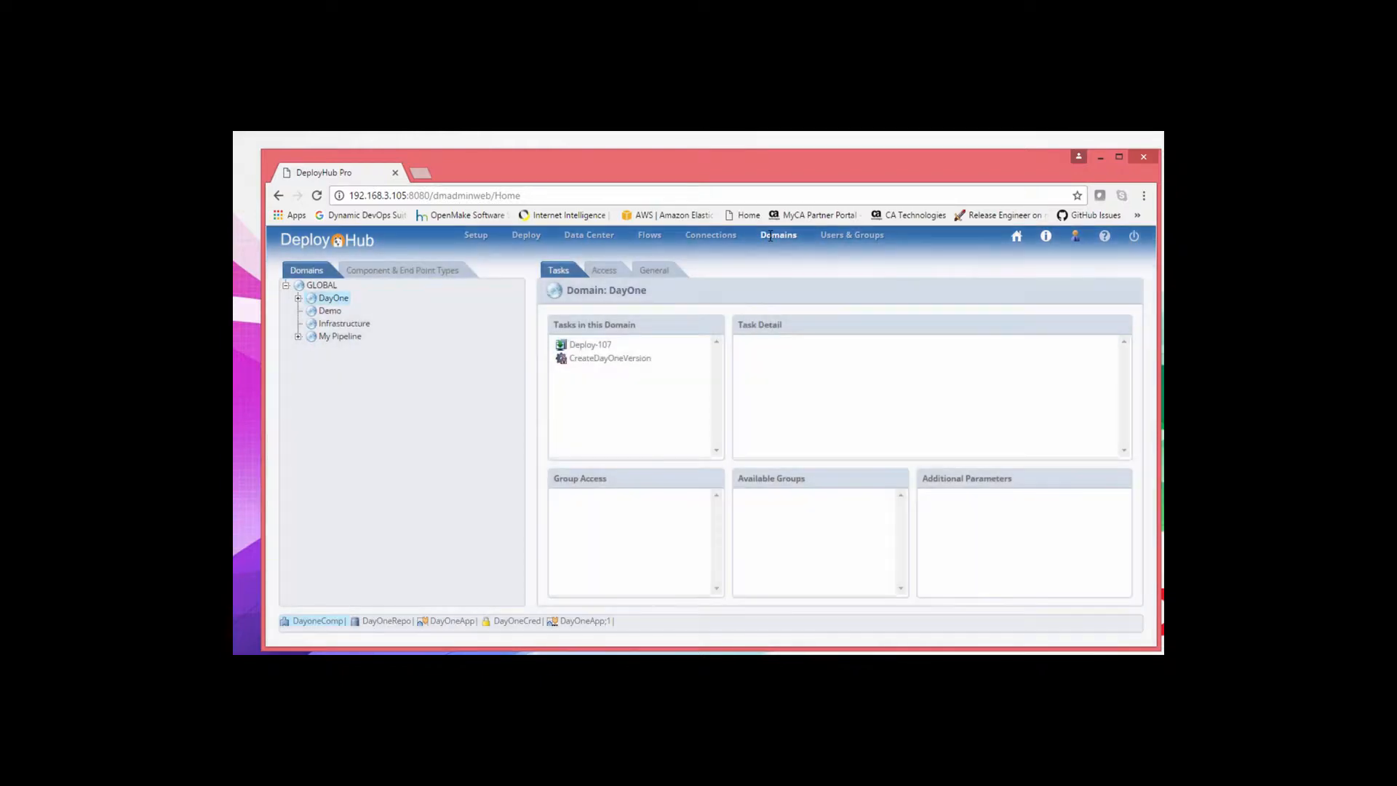
pyautogui.click(297, 299)
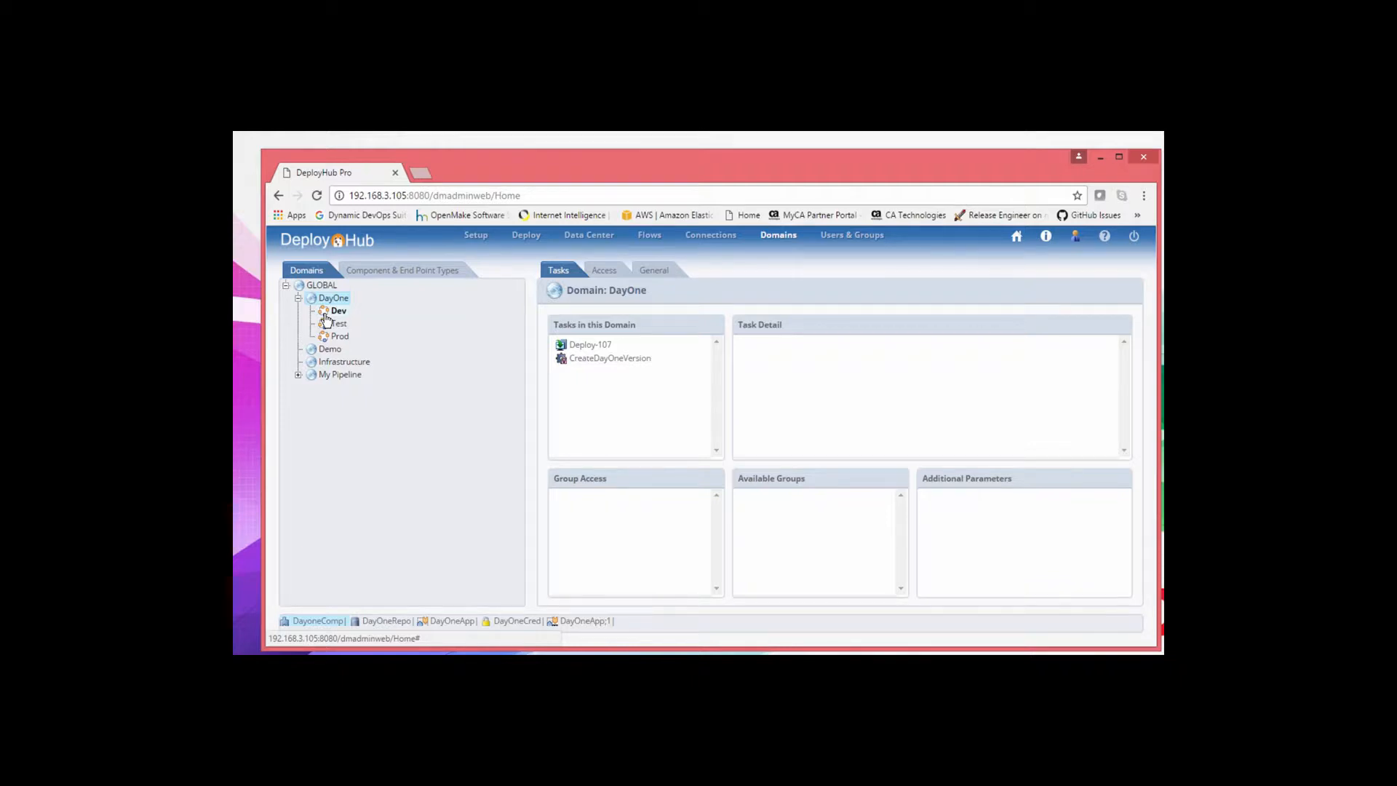
pyautogui.click(326, 315)
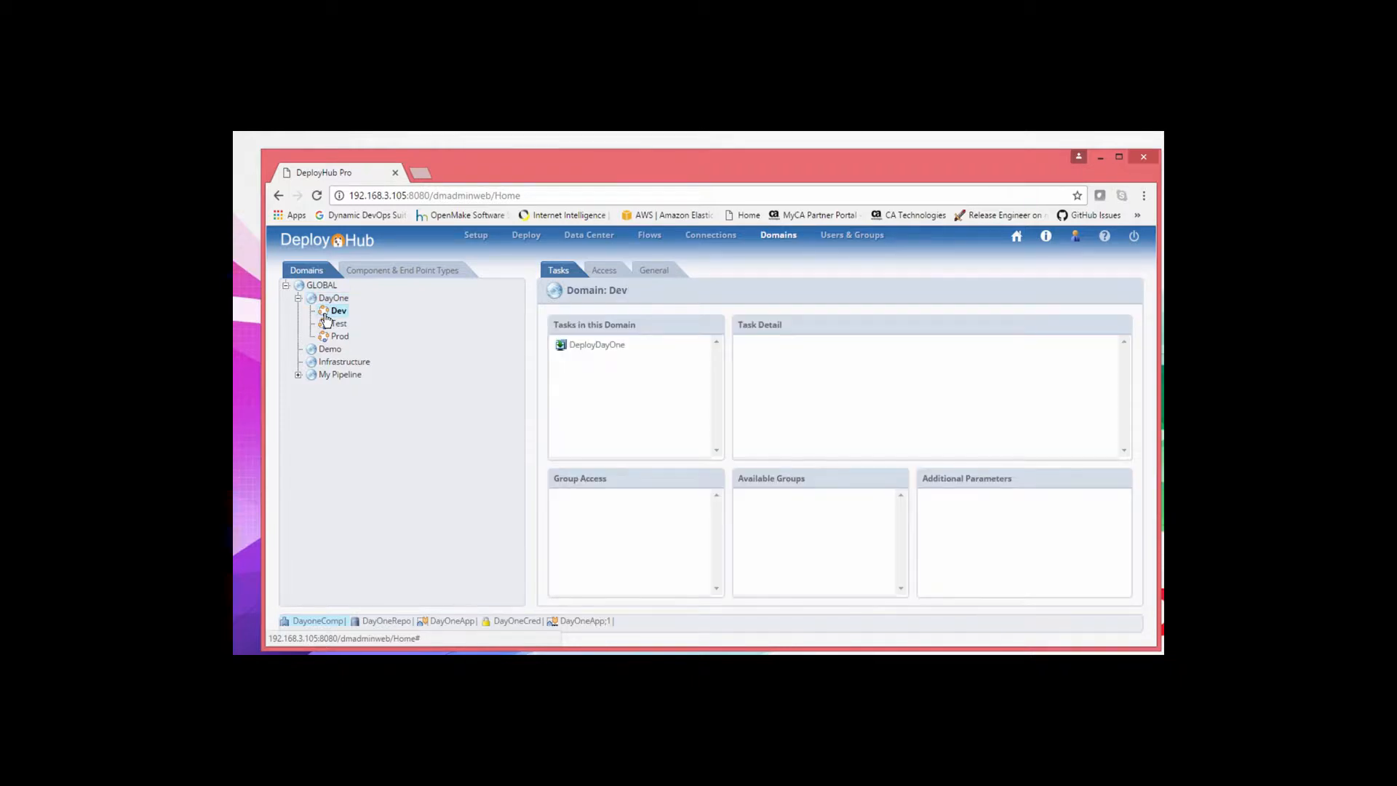
pyautogui.click(704, 347)
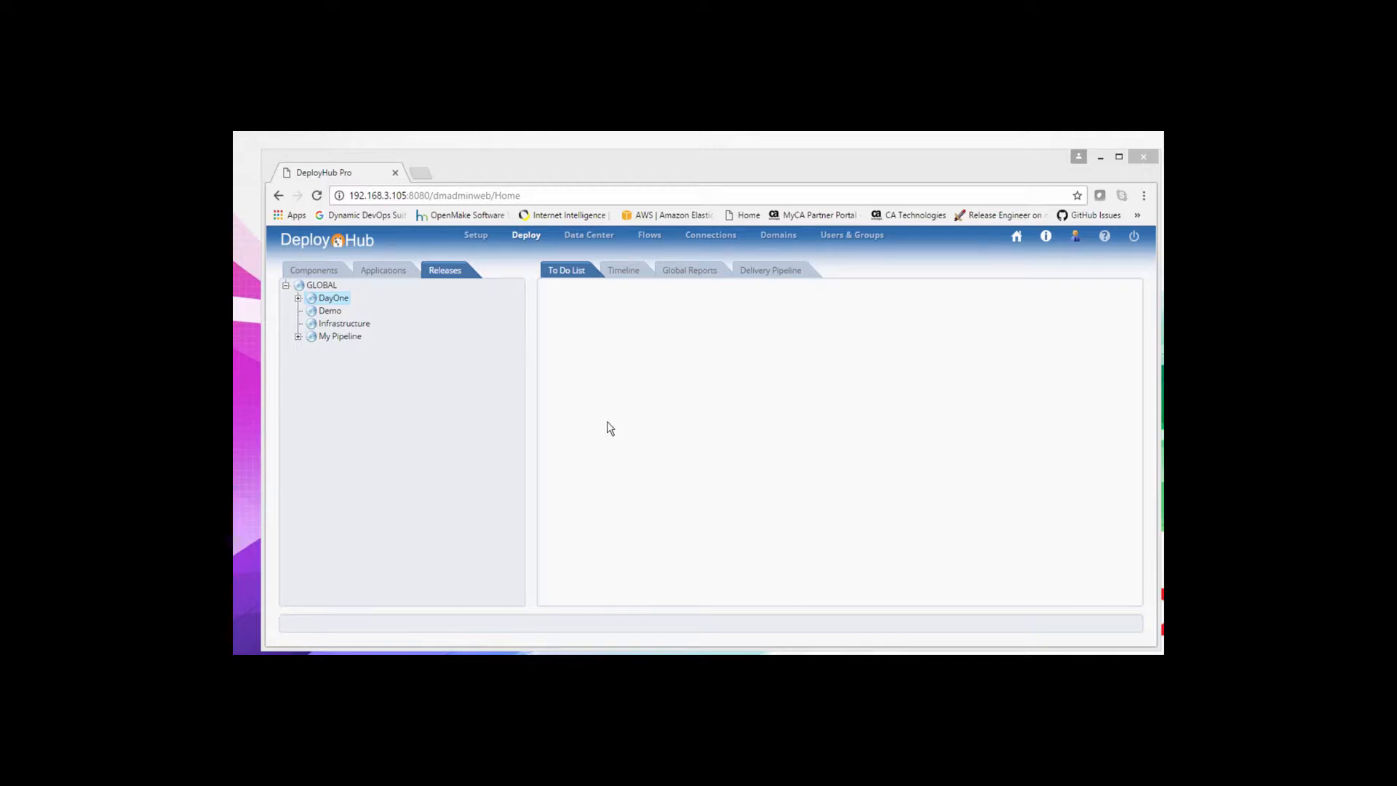
# - Create a new environment named DevEnv in the Dev domain under DayOne, keeping the default owner and availability
pyautogui.click(578, 235)
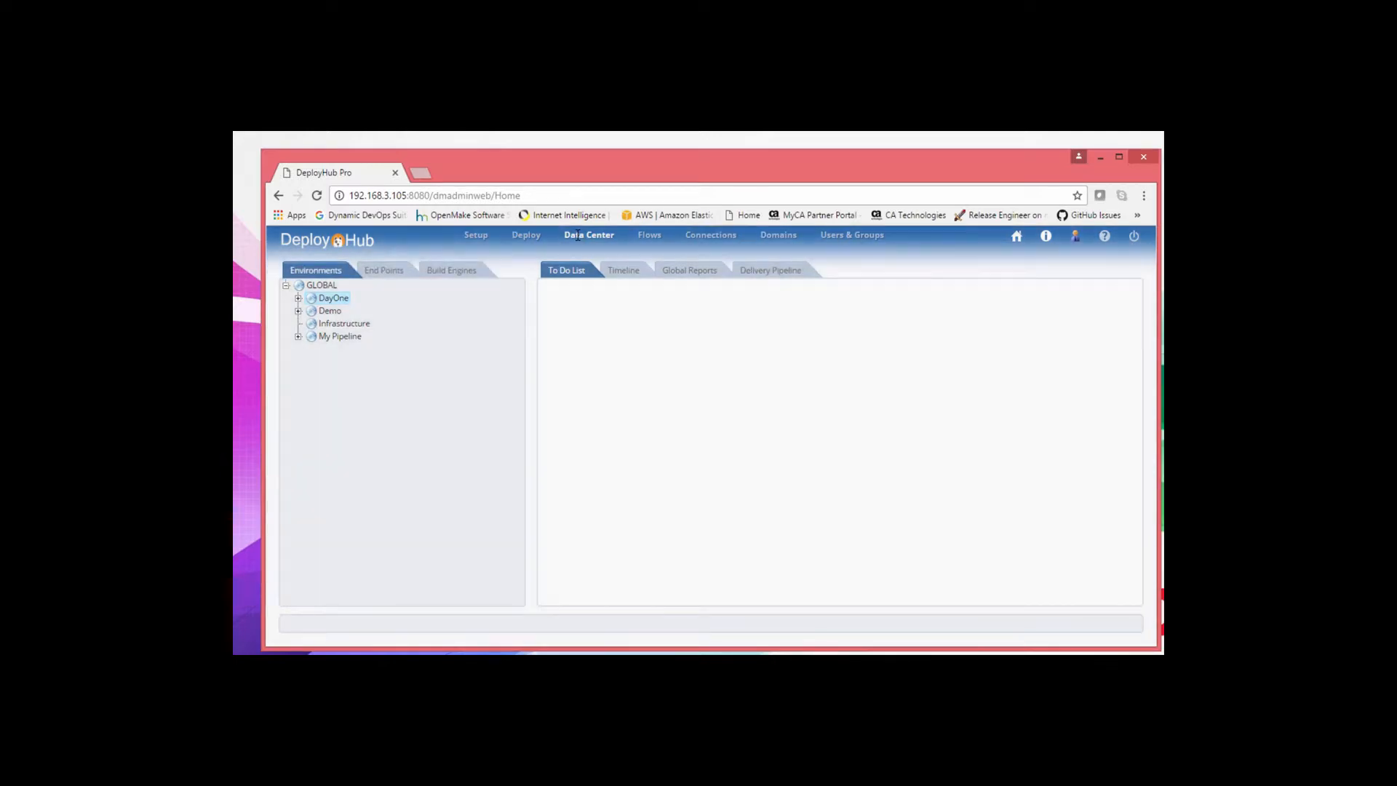
pyautogui.click(298, 298)
pyautogui.click(335, 313)
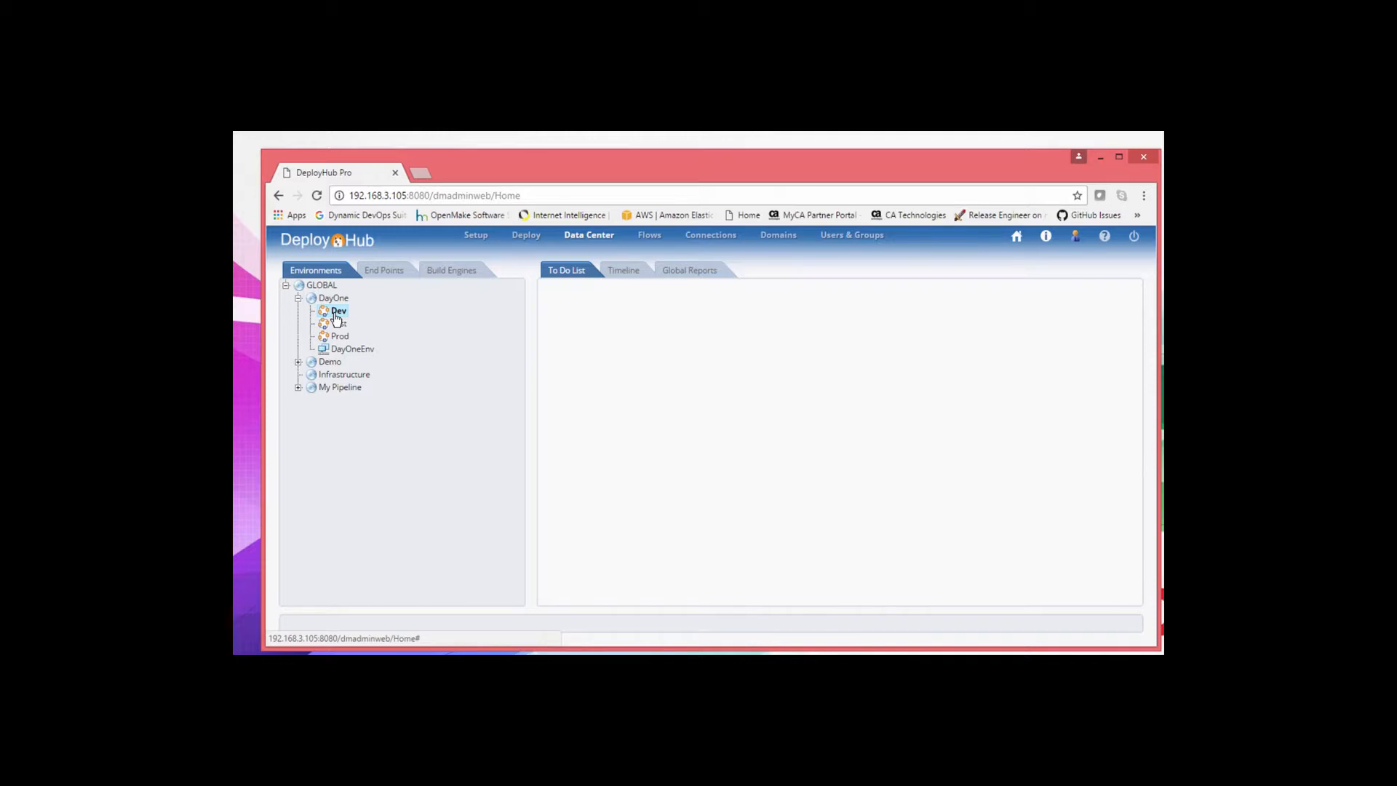
pyautogui.rightClick(335, 319)
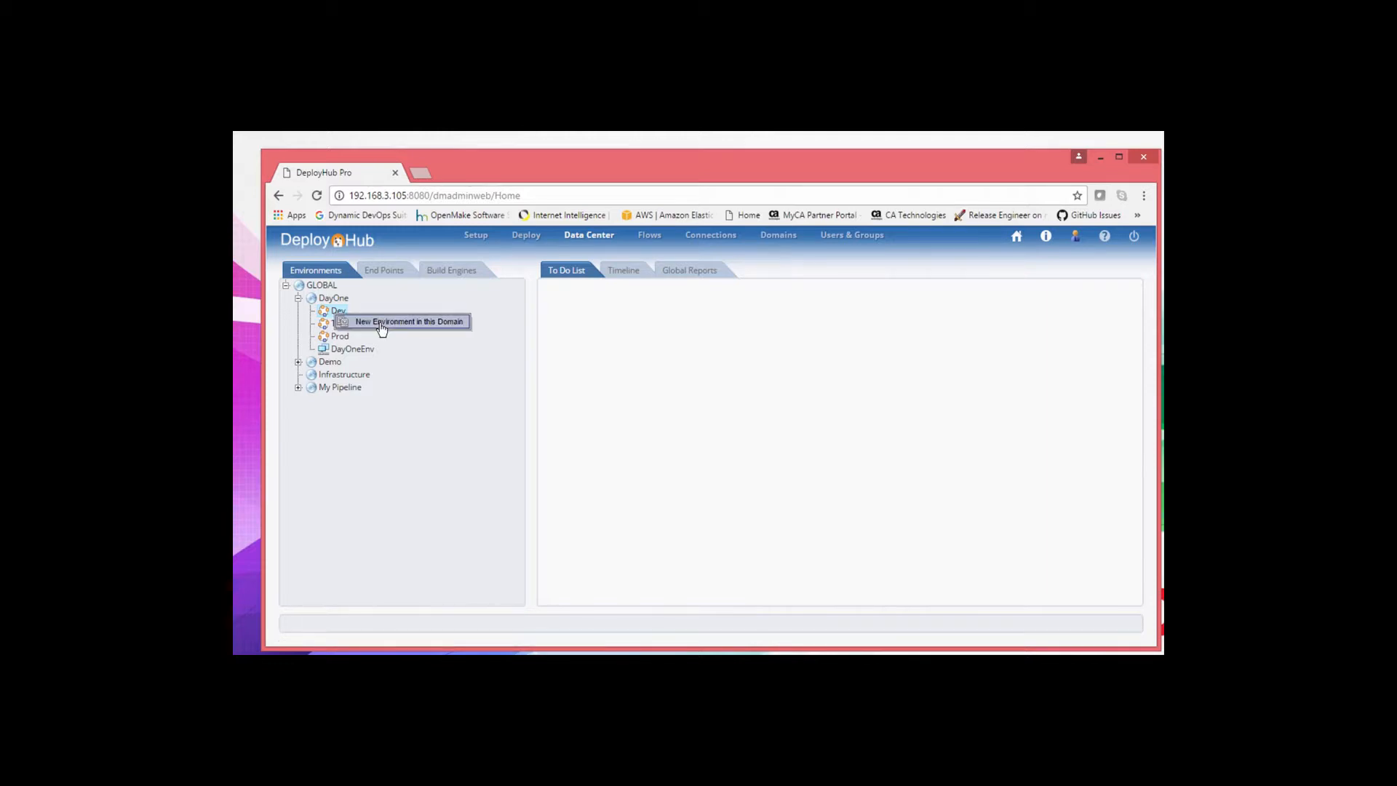
pyautogui.click(382, 326)
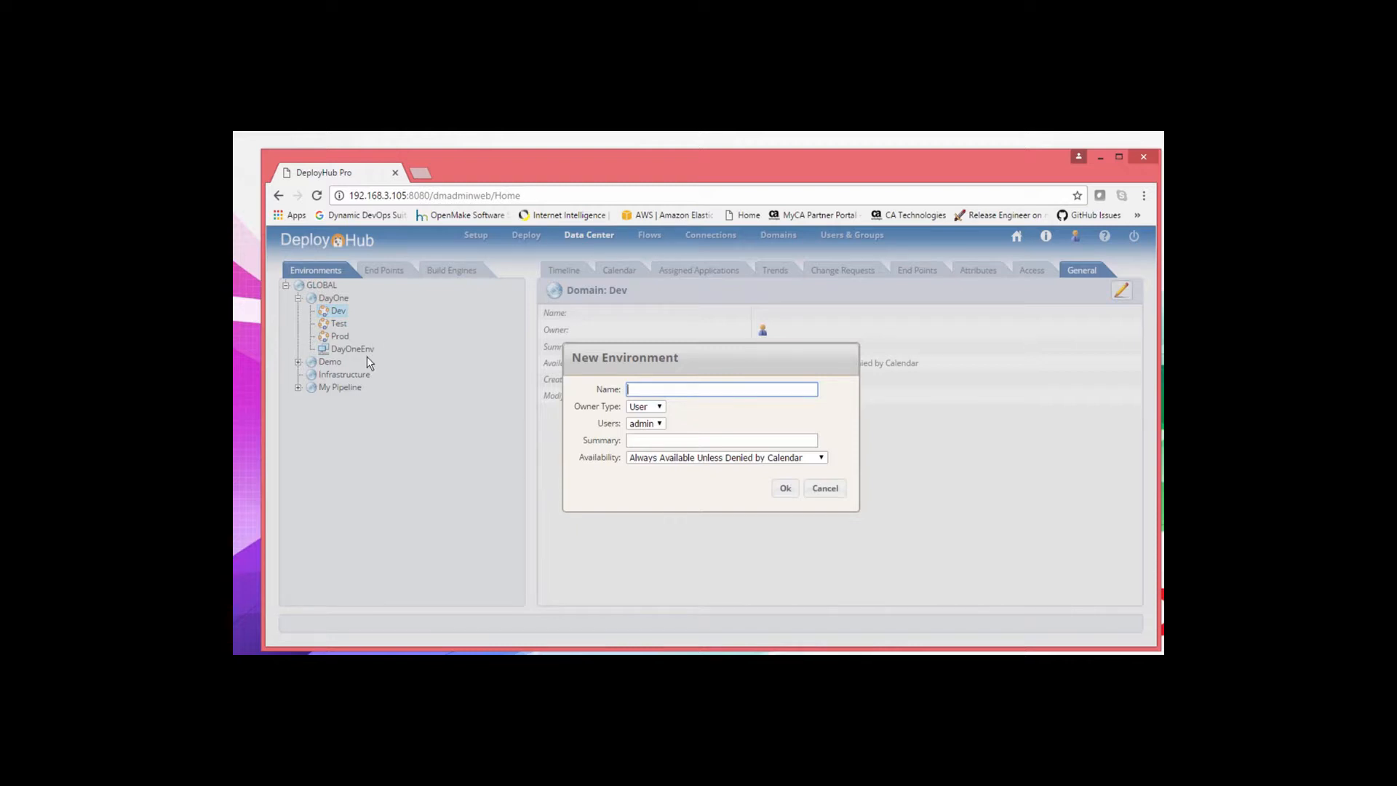
pyautogui.write('De')
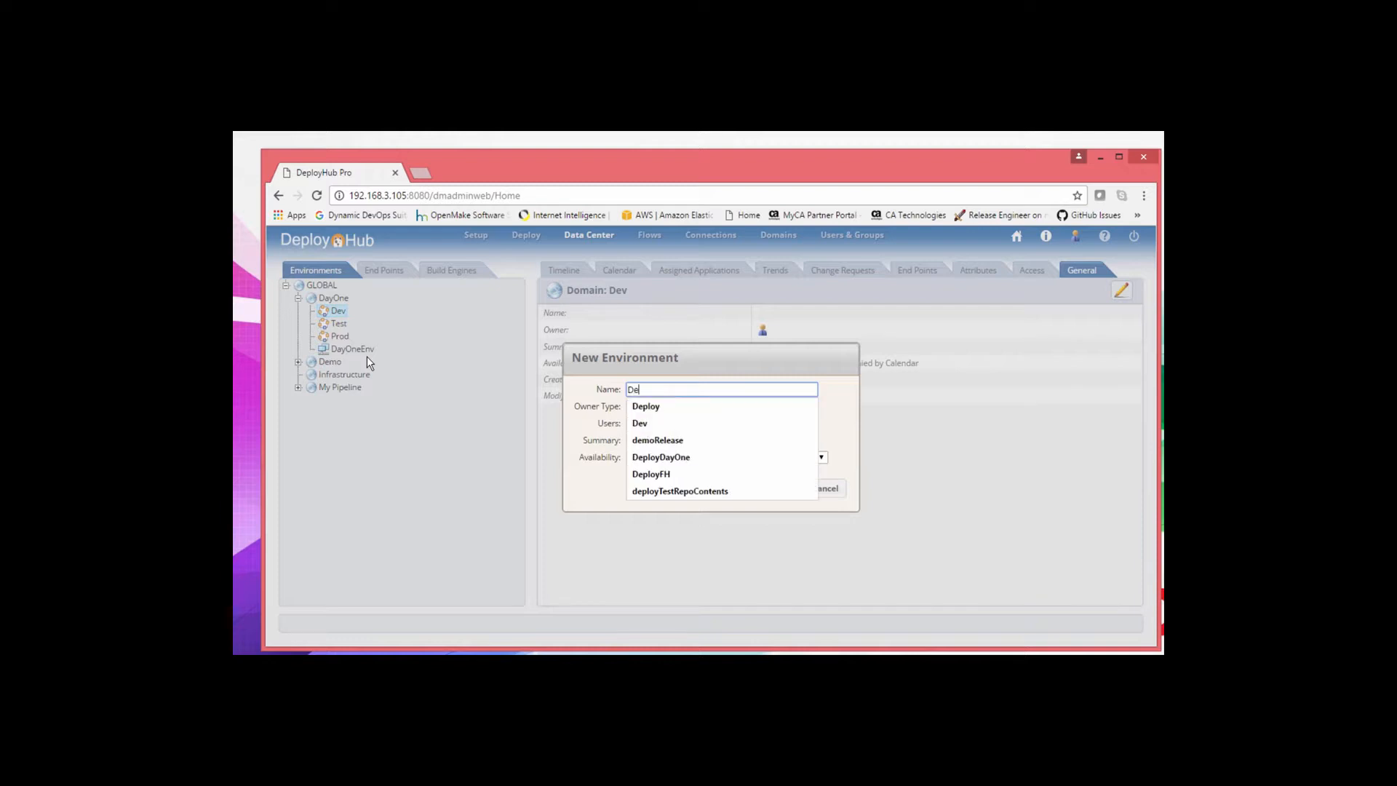
pyautogui.write('vEnv')
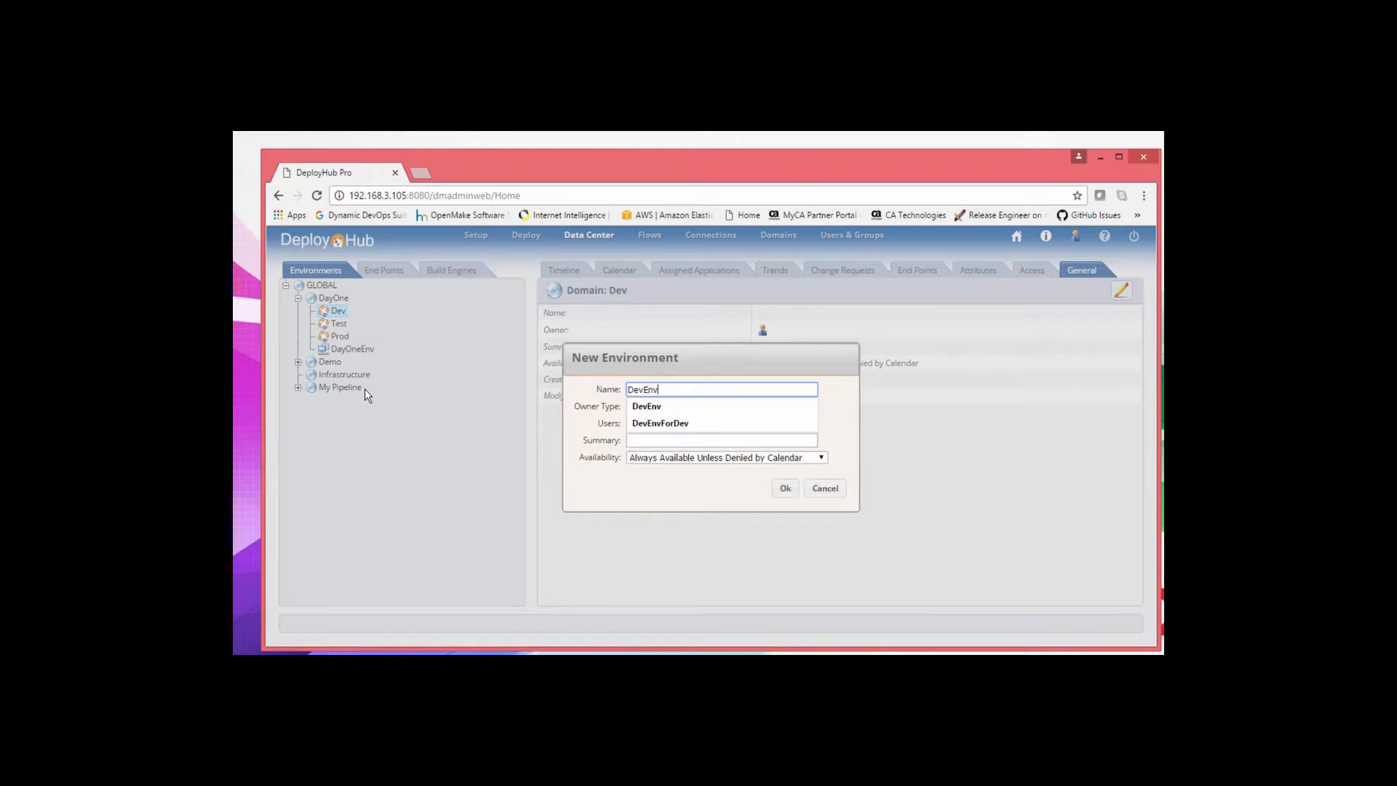
pyautogui.click(785, 489)
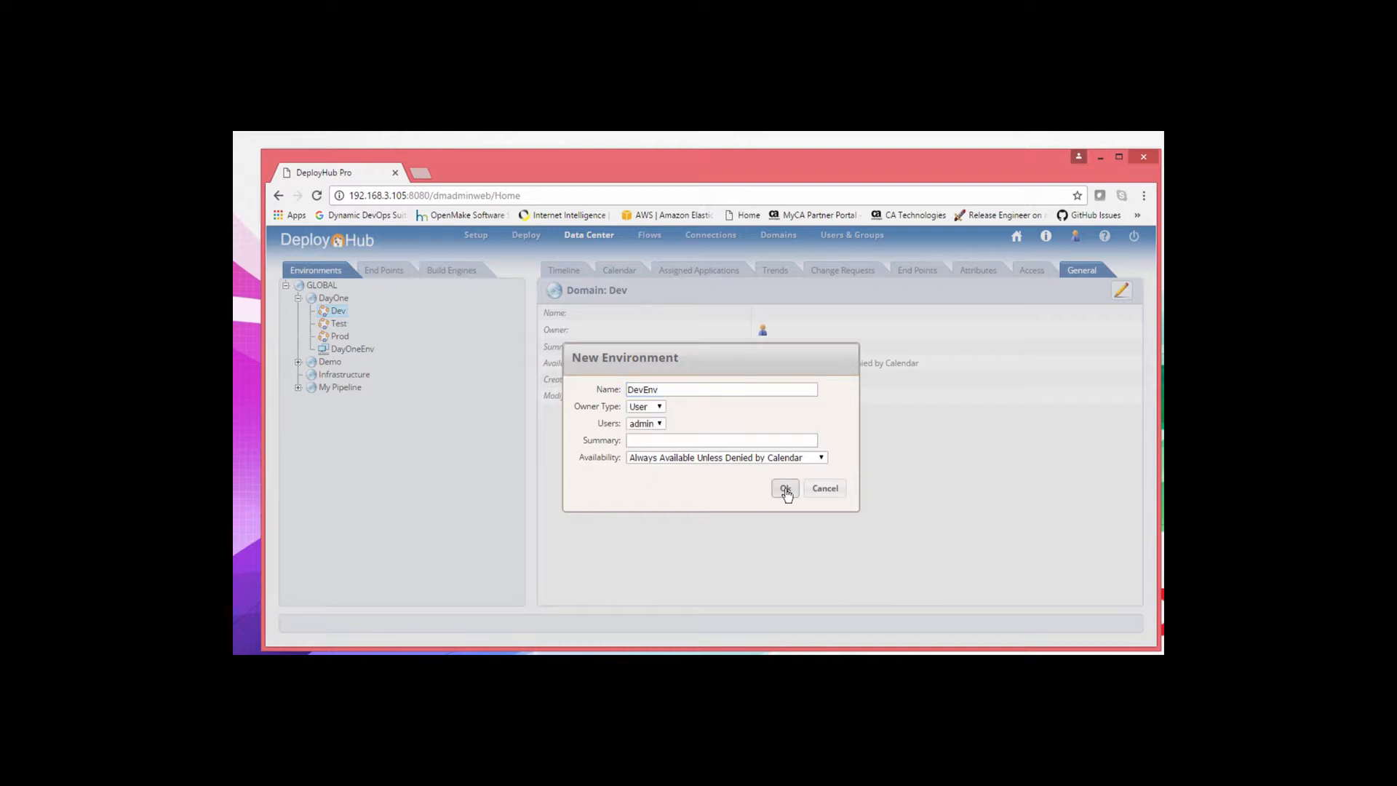
pyautogui.click(785, 488)
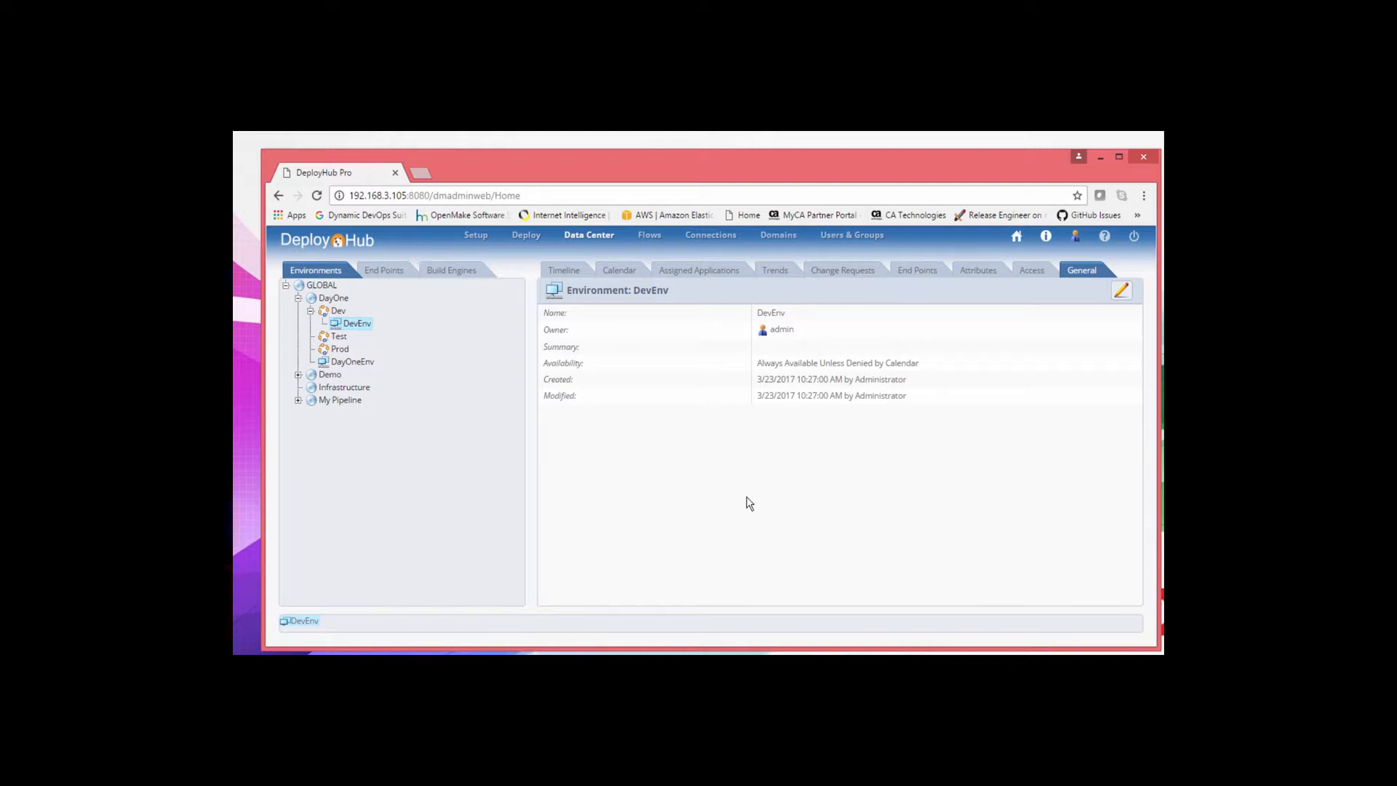
# - Start a new end point in the DevEnv environment and name it DevEP
pyautogui.rightClick(350, 328)
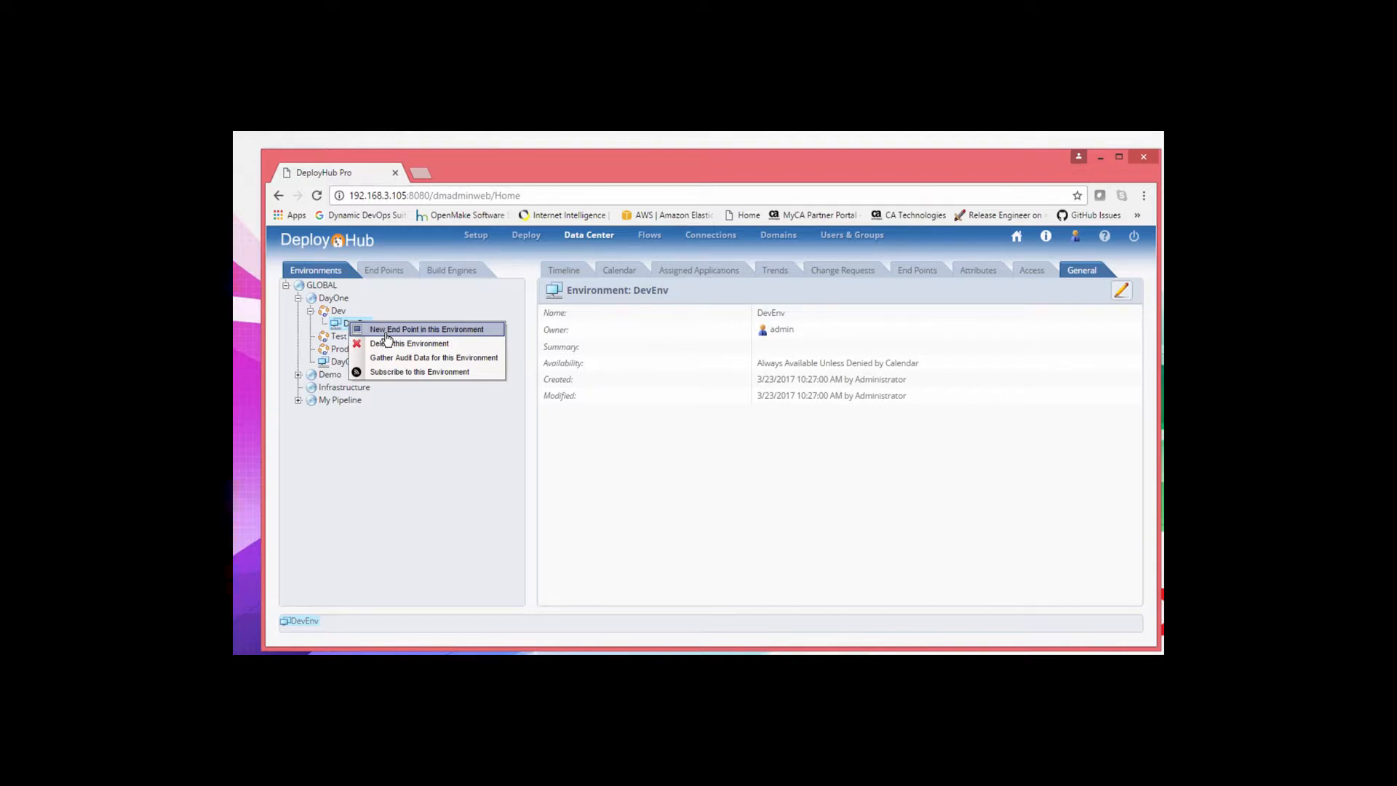
pyautogui.click(387, 331)
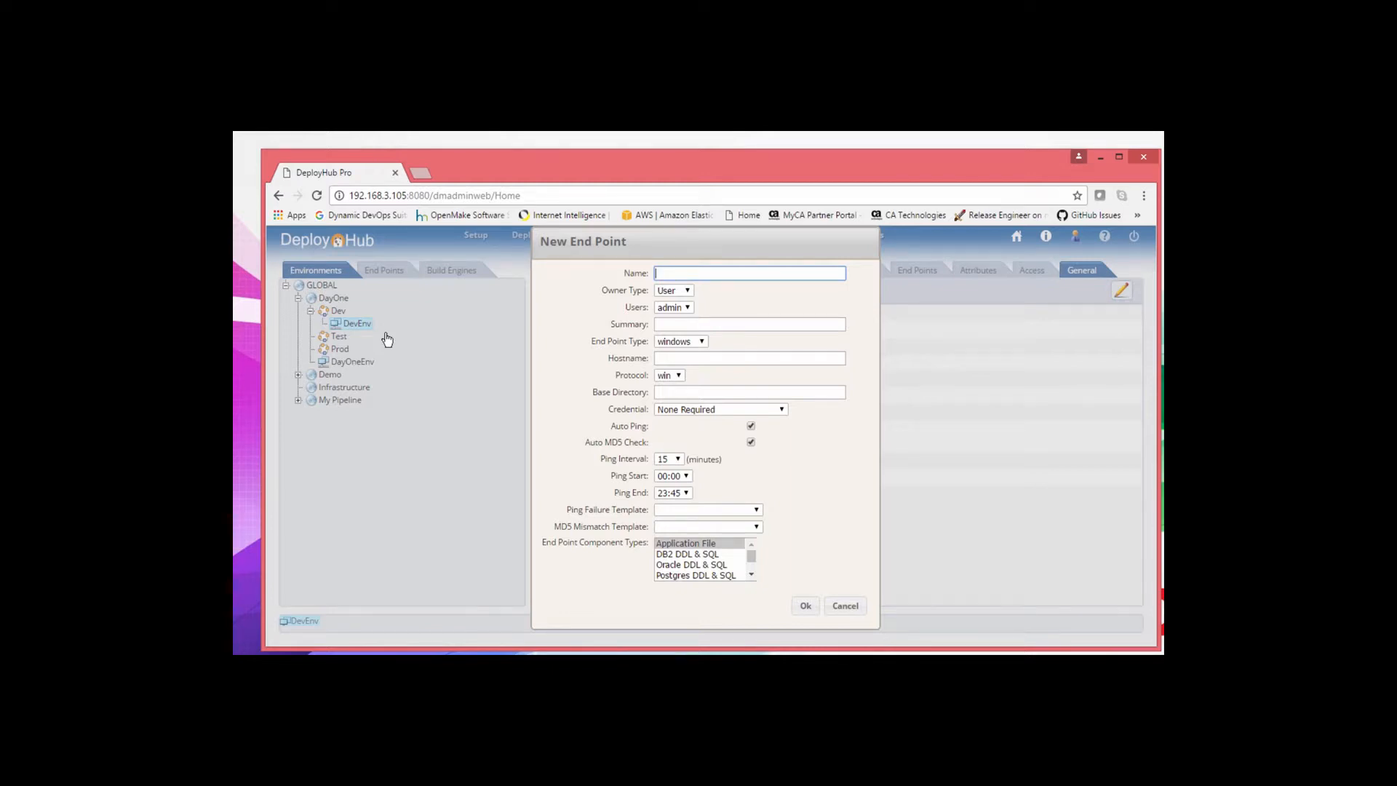
pyautogui.write('D')
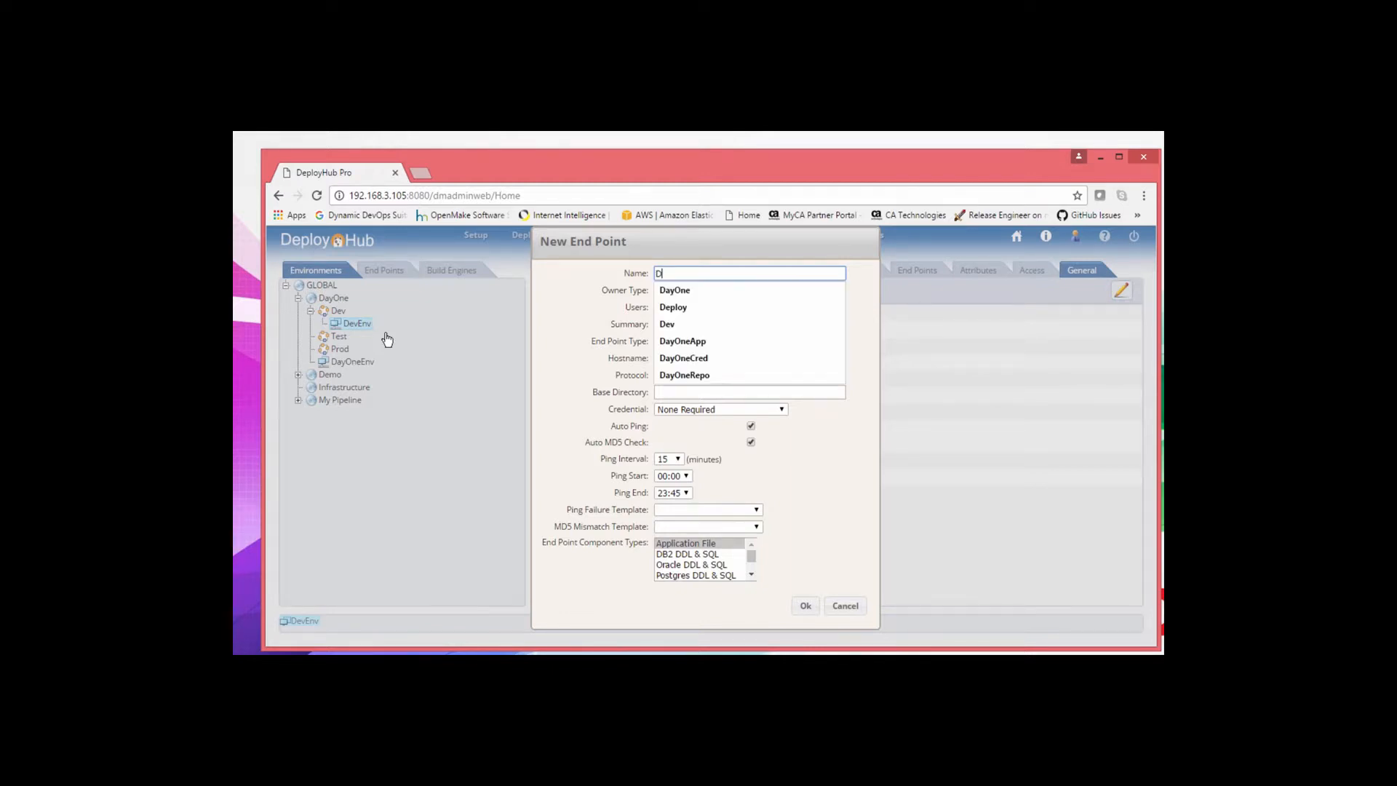
pyautogui.write('ev')
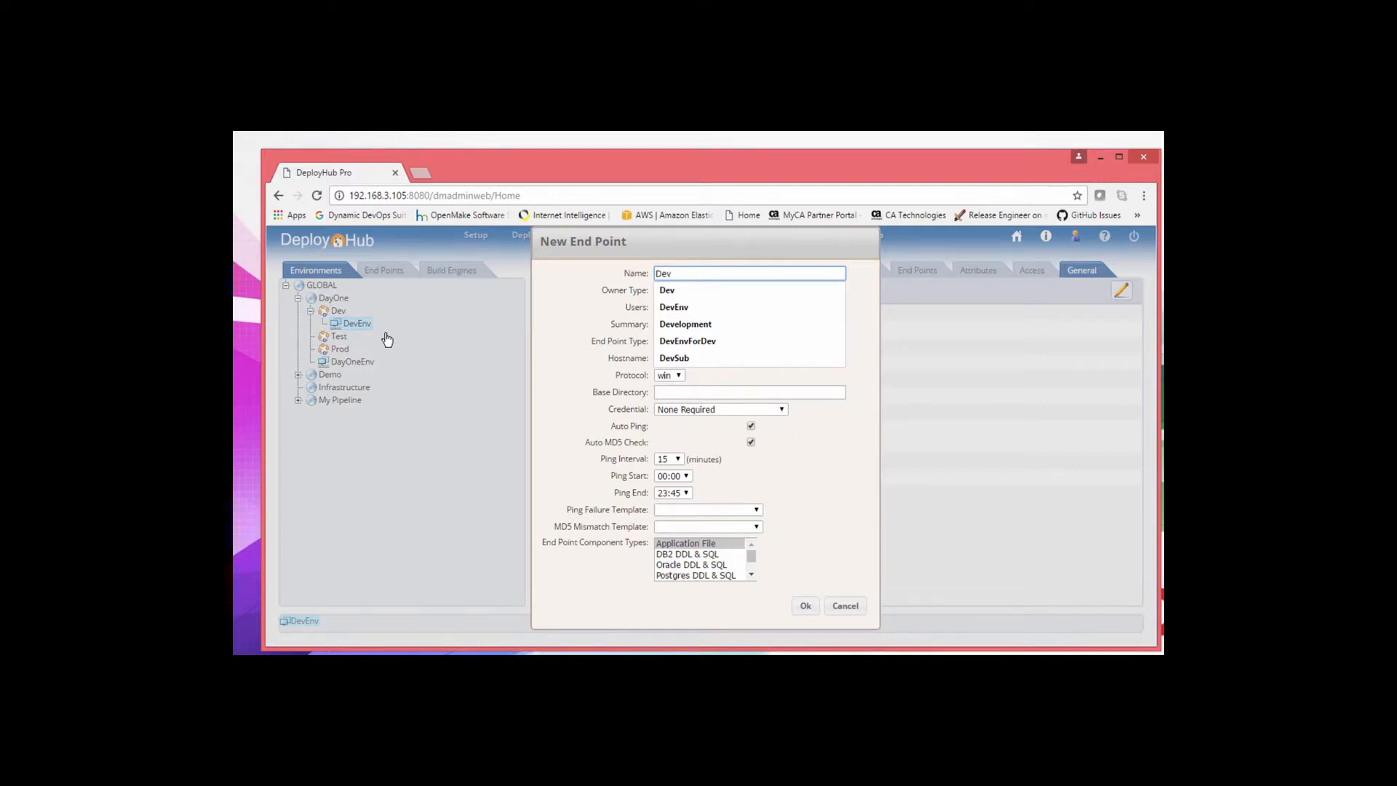
pyautogui.write('EP')
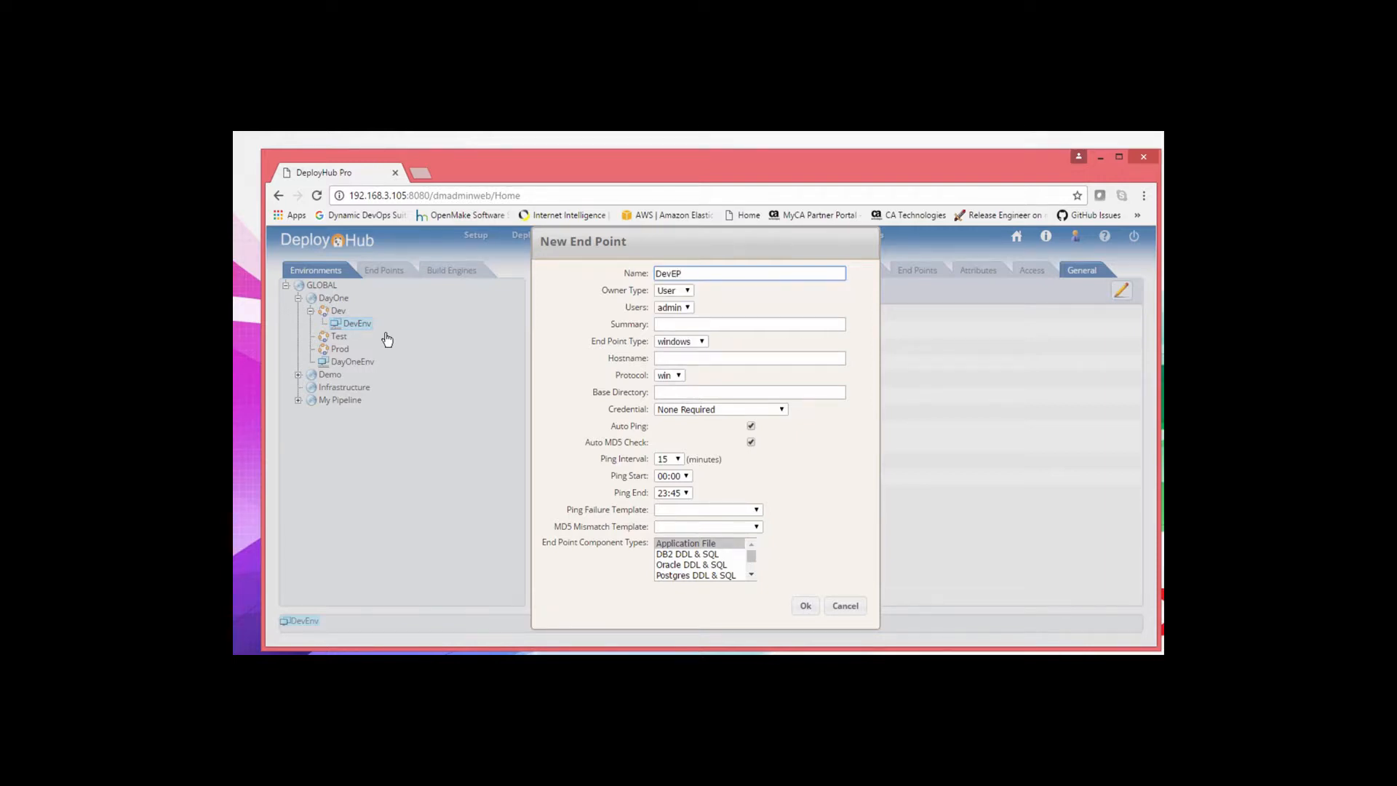
# - Set the DevEP end point type to unix and its hostname to localhost
pyautogui.click(687, 347)
pyautogui.click(680, 376)
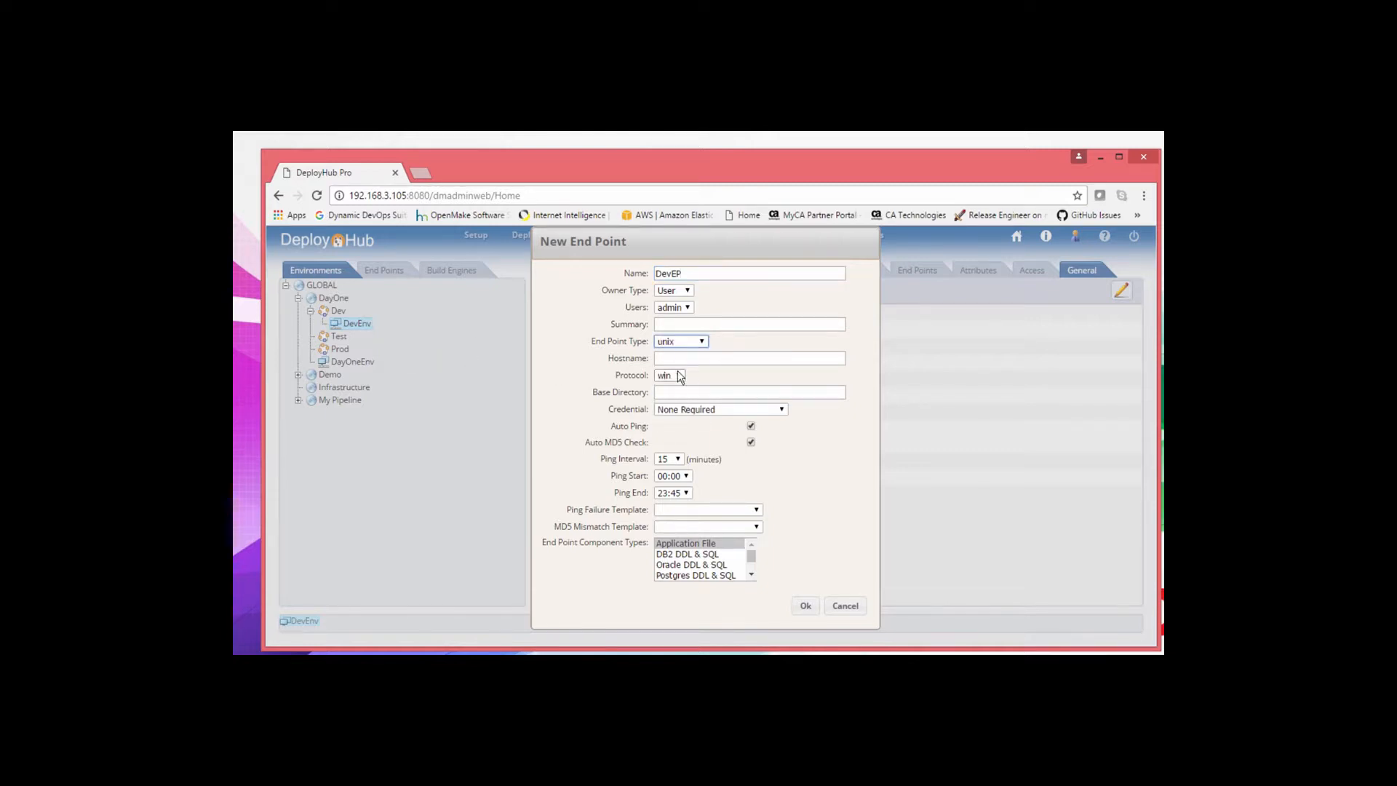
pyautogui.click(684, 358)
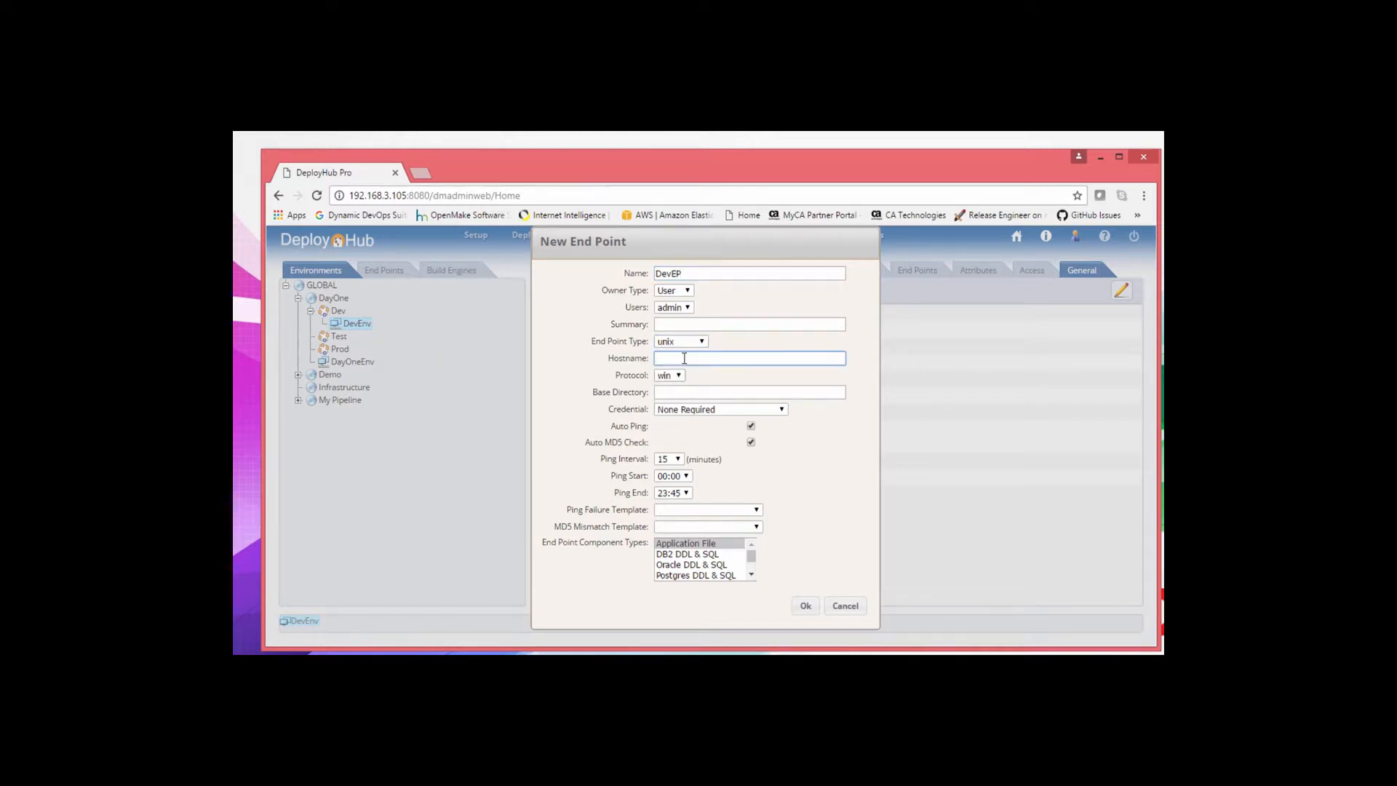
pyautogui.write('l')
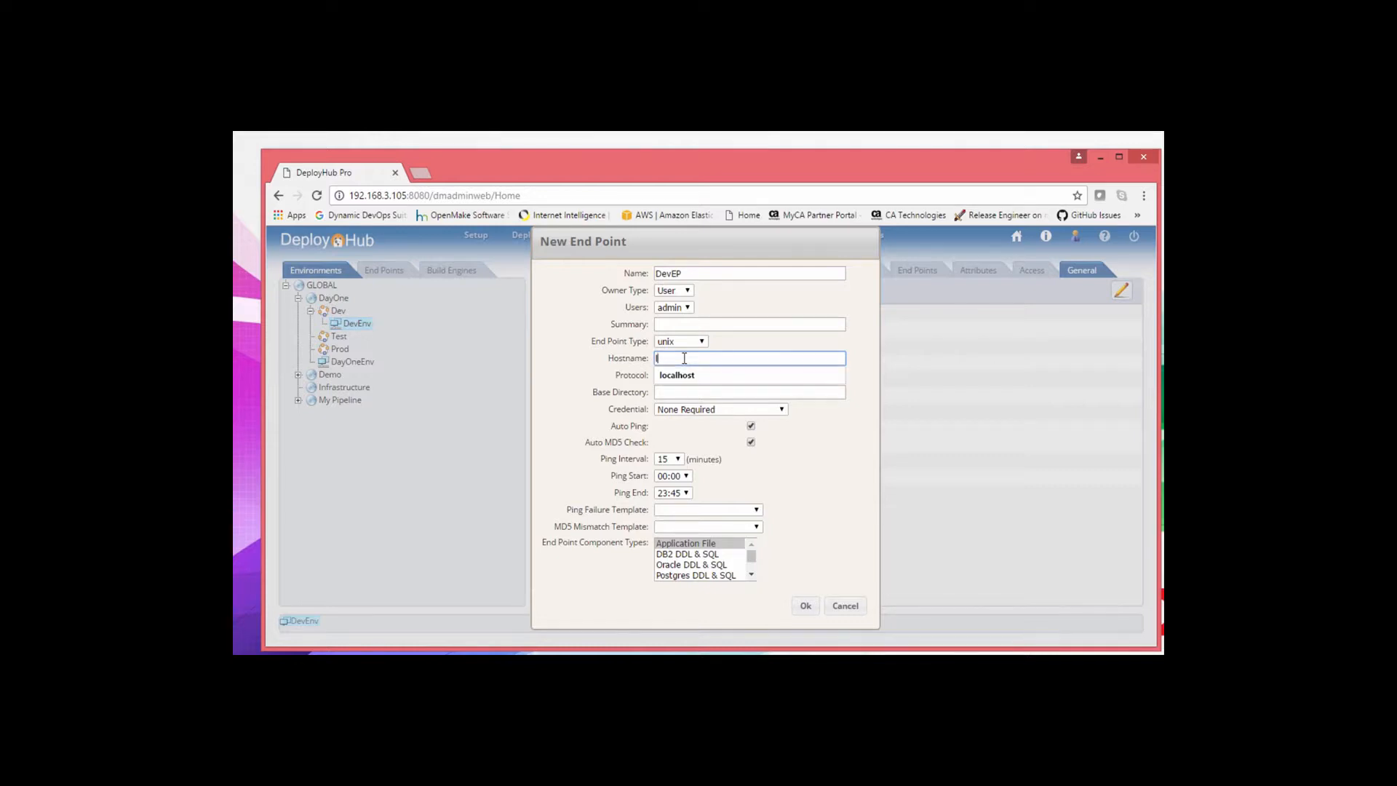
pyautogui.write('ocalhost')
pyautogui.click(799, 459)
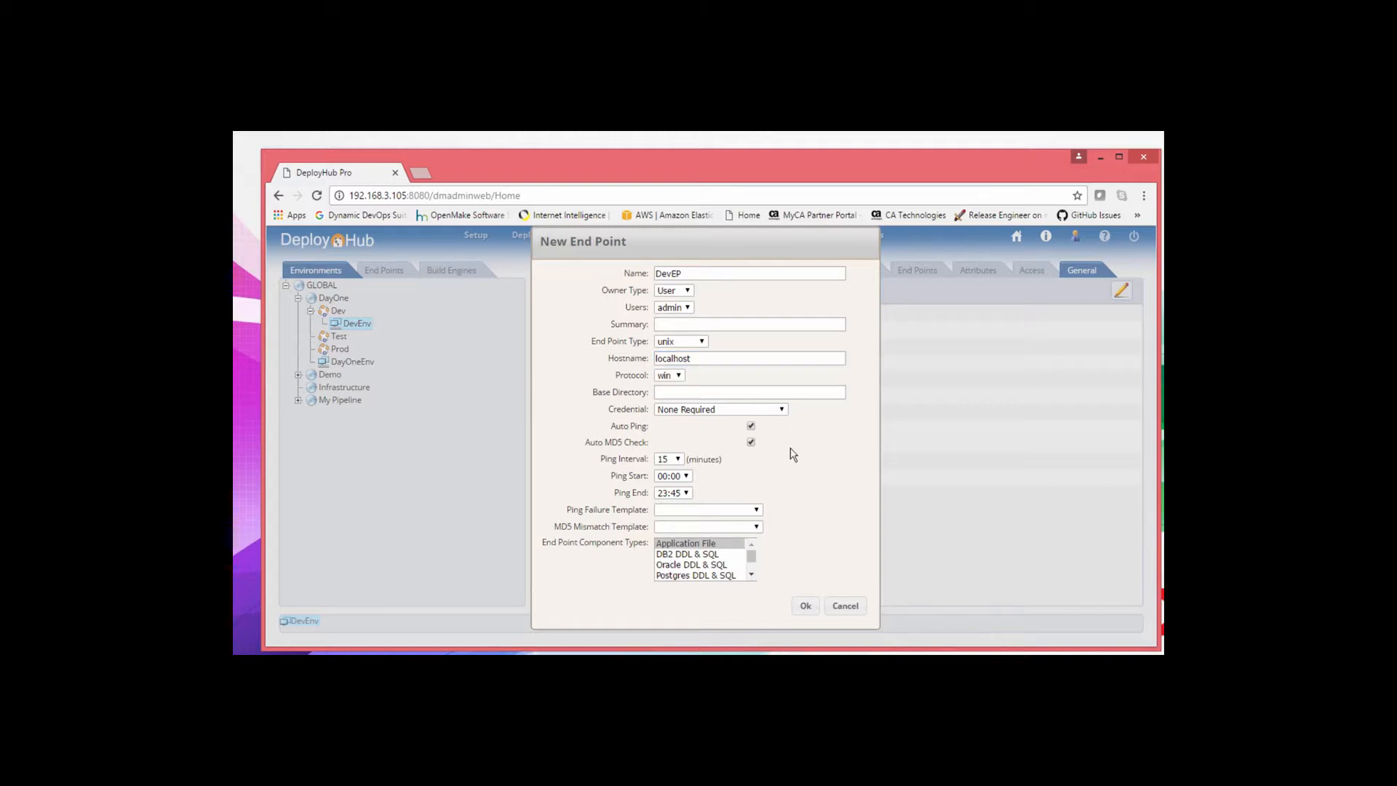
# - Set the DevEP end point's protocol to sftp and its base directory to /target
pyautogui.click(682, 379)
pyautogui.click(677, 408)
pyautogui.click(677, 409)
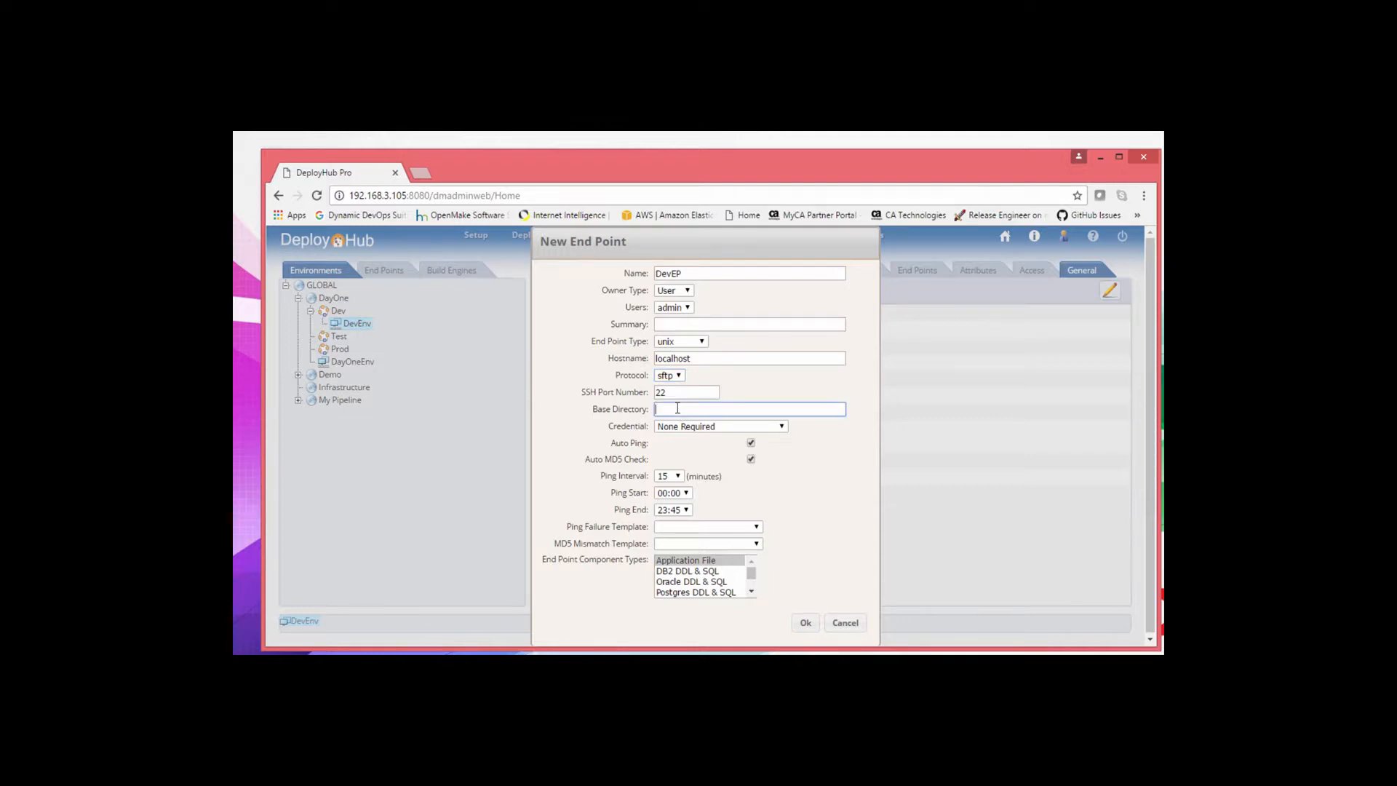
pyautogui.write('/')
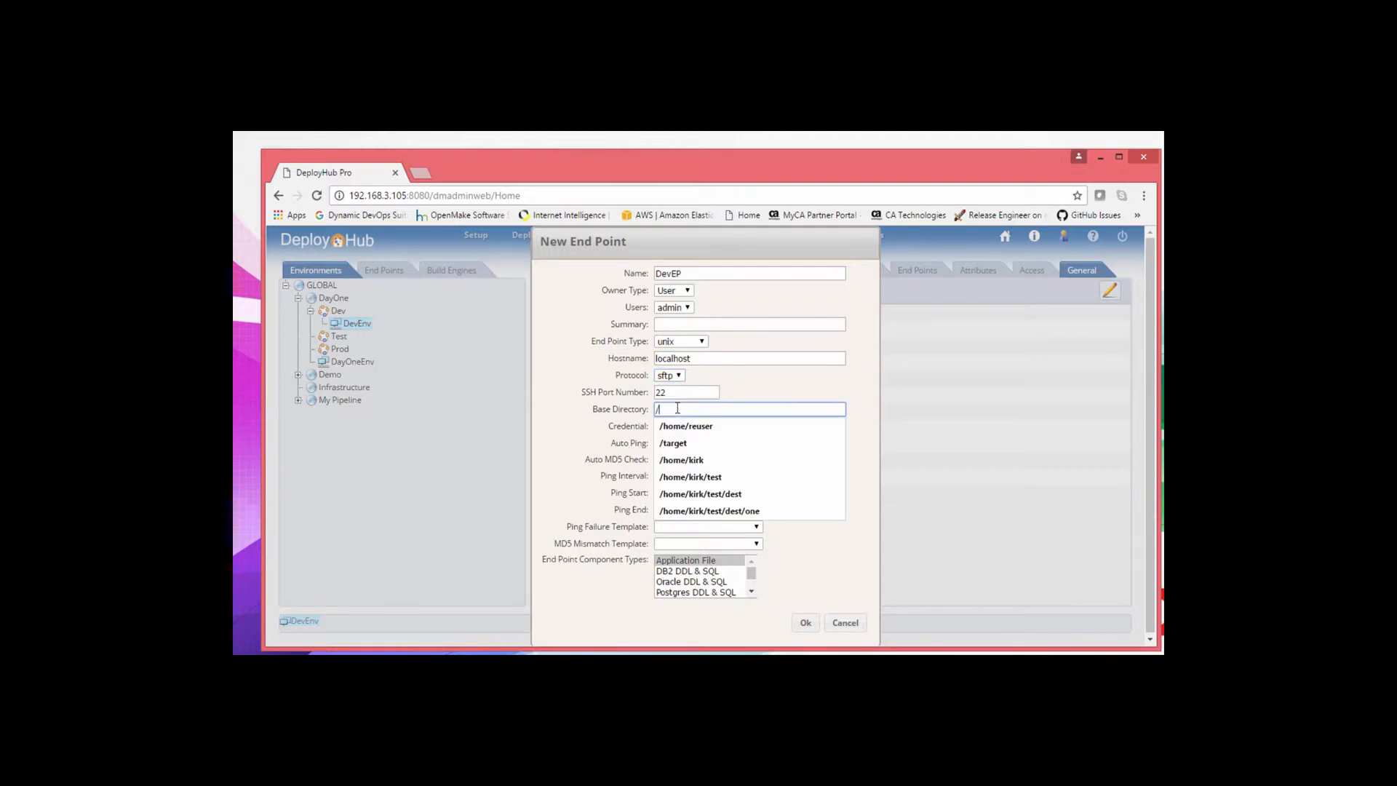
pyautogui.write('target')
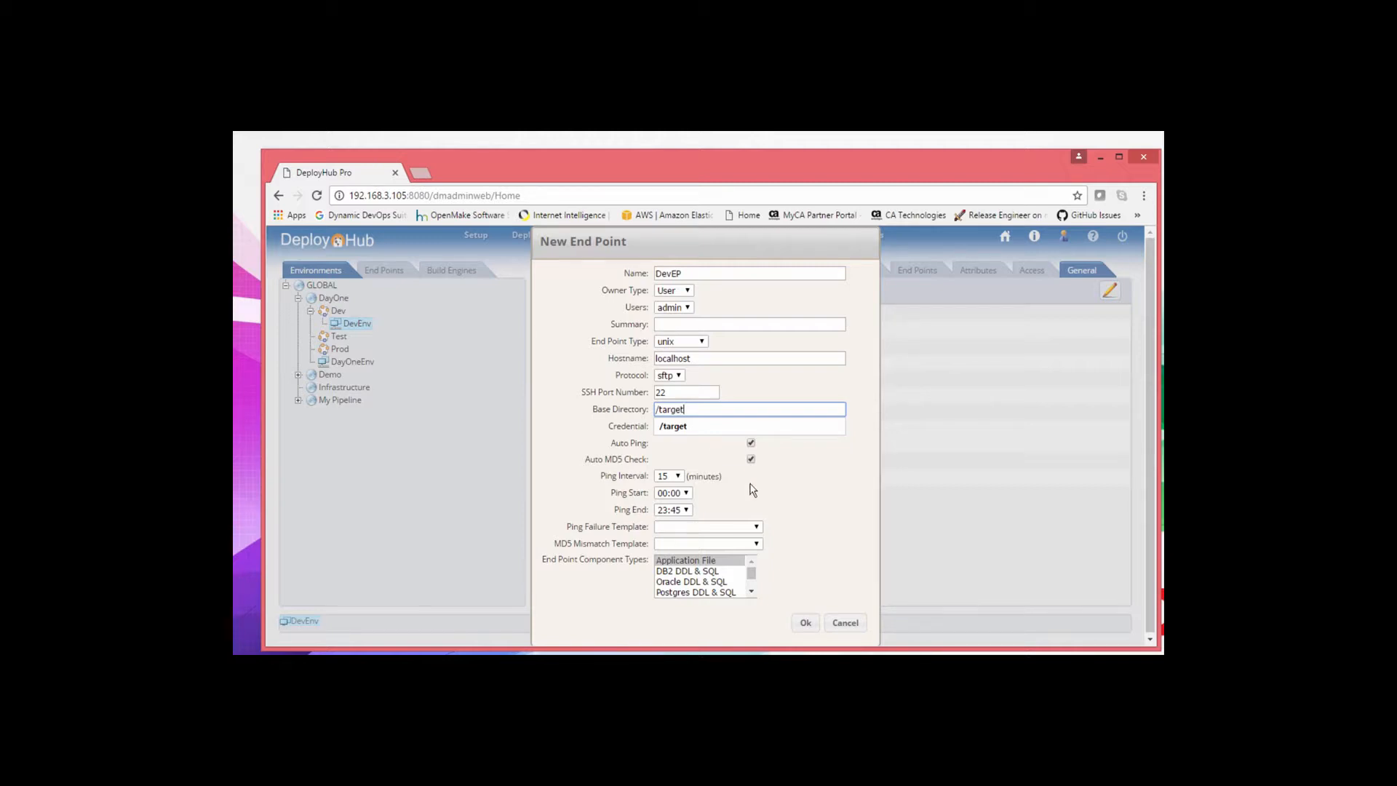
pyautogui.click(784, 498)
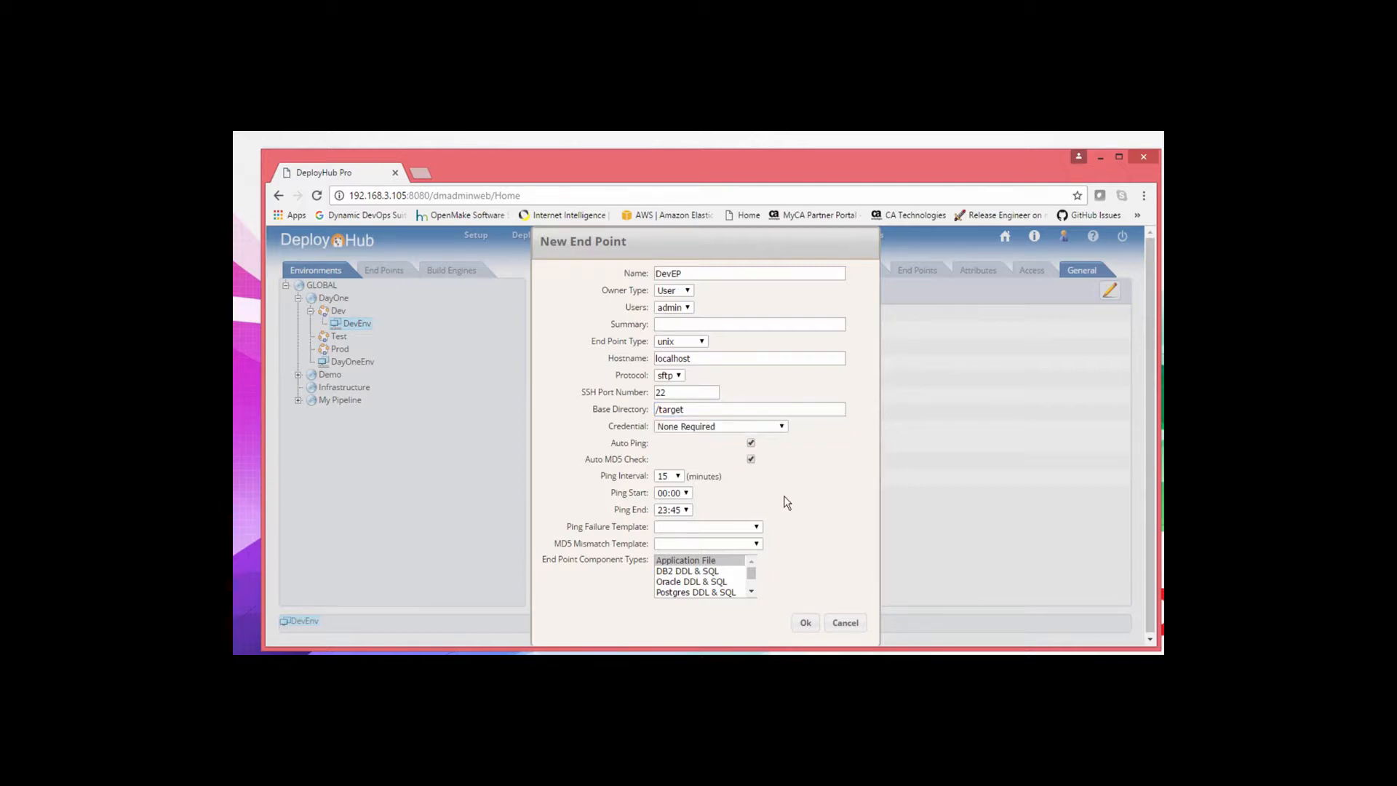
# - Assign the GLOBAL.DayOne.DayOneCred credential to the DevEP end point and create it
pyautogui.click(714, 429)
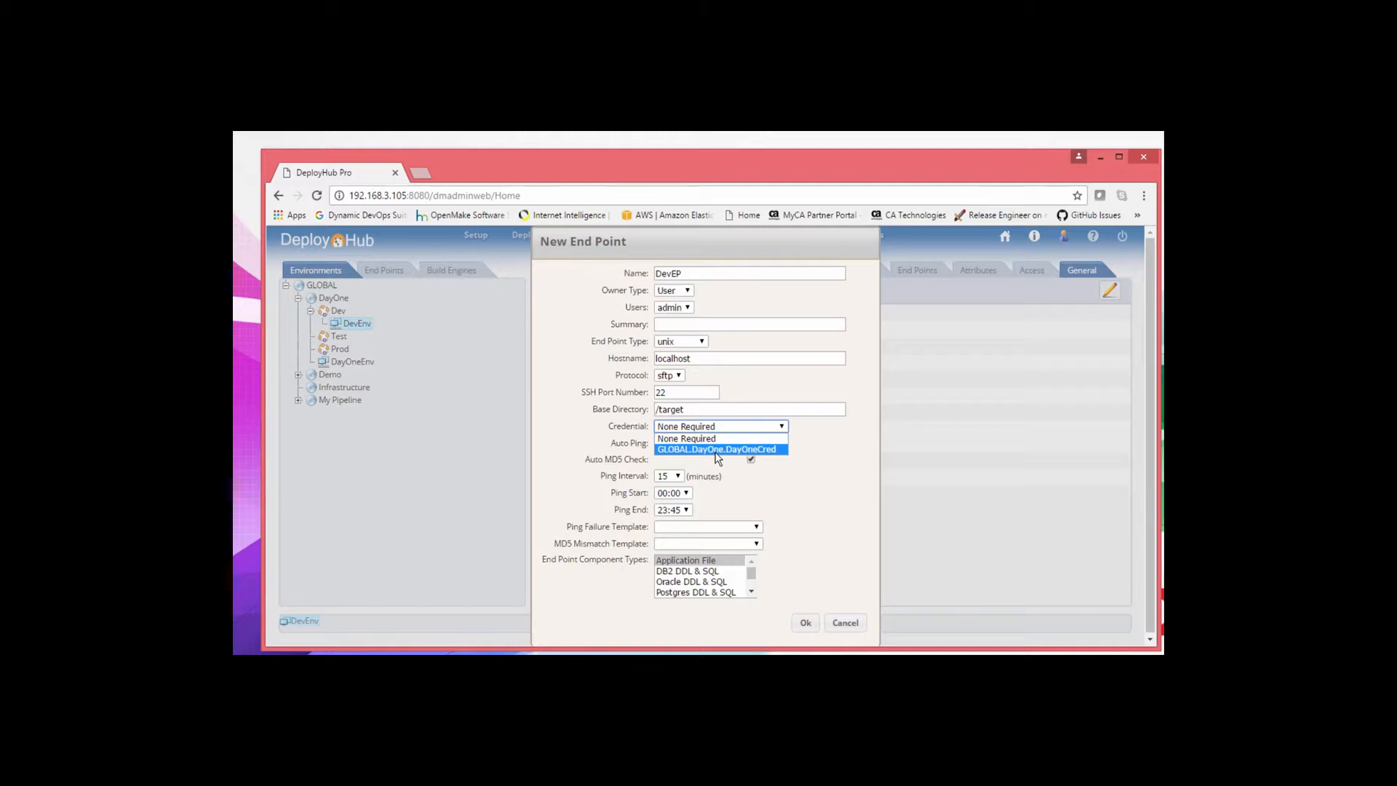
pyautogui.click(718, 450)
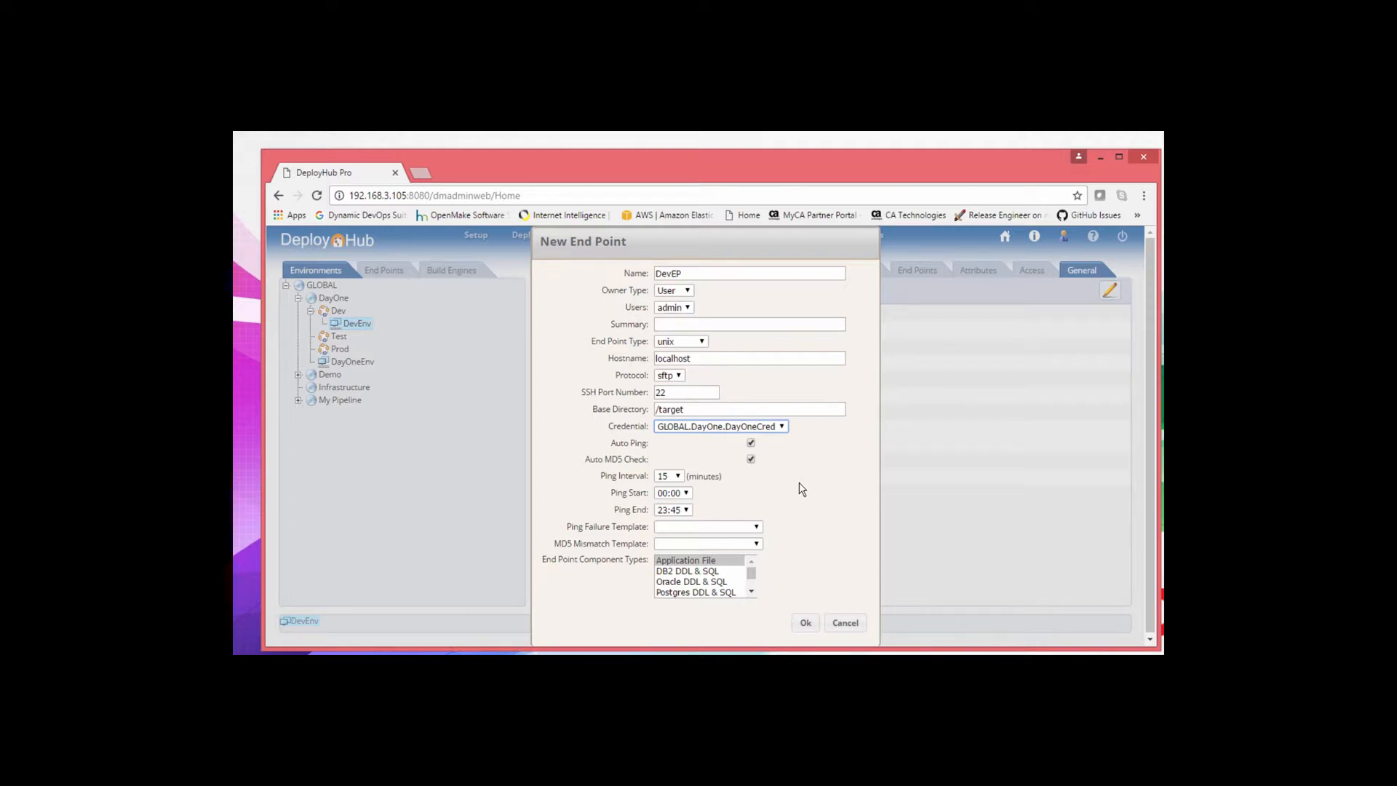
pyautogui.click(796, 627)
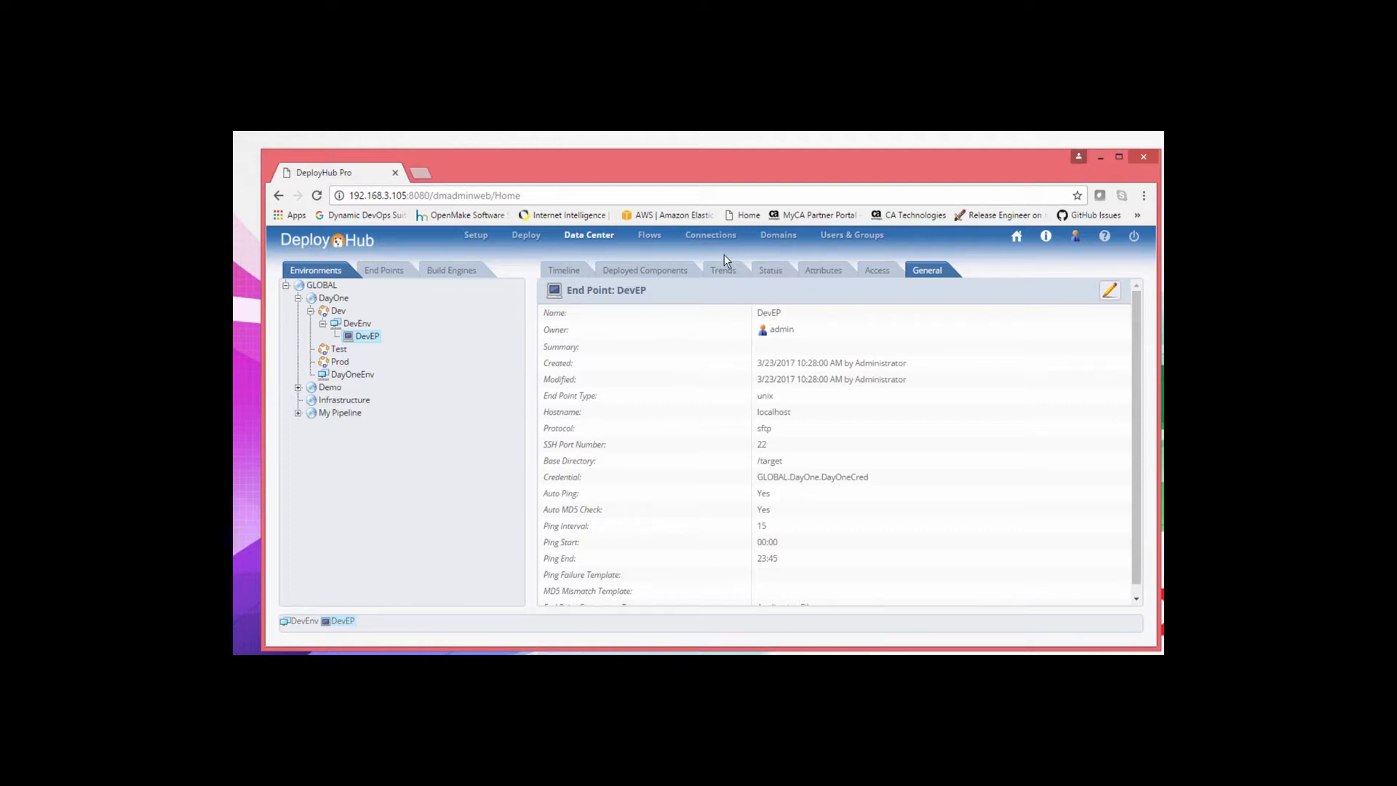
# - Open the application version DayOneApp;1 in the Dev domain under DayOne
pyautogui.click(534, 237)
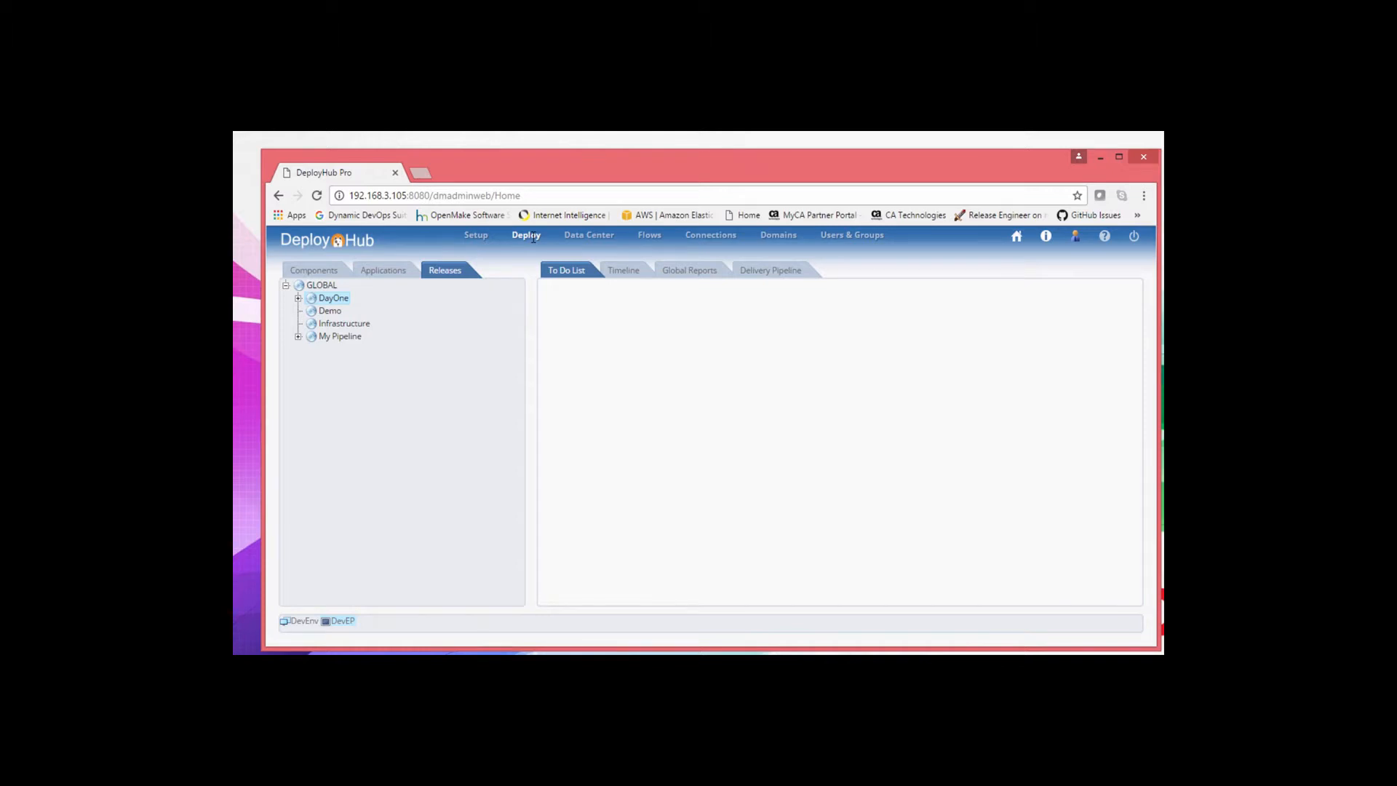
pyautogui.click(381, 269)
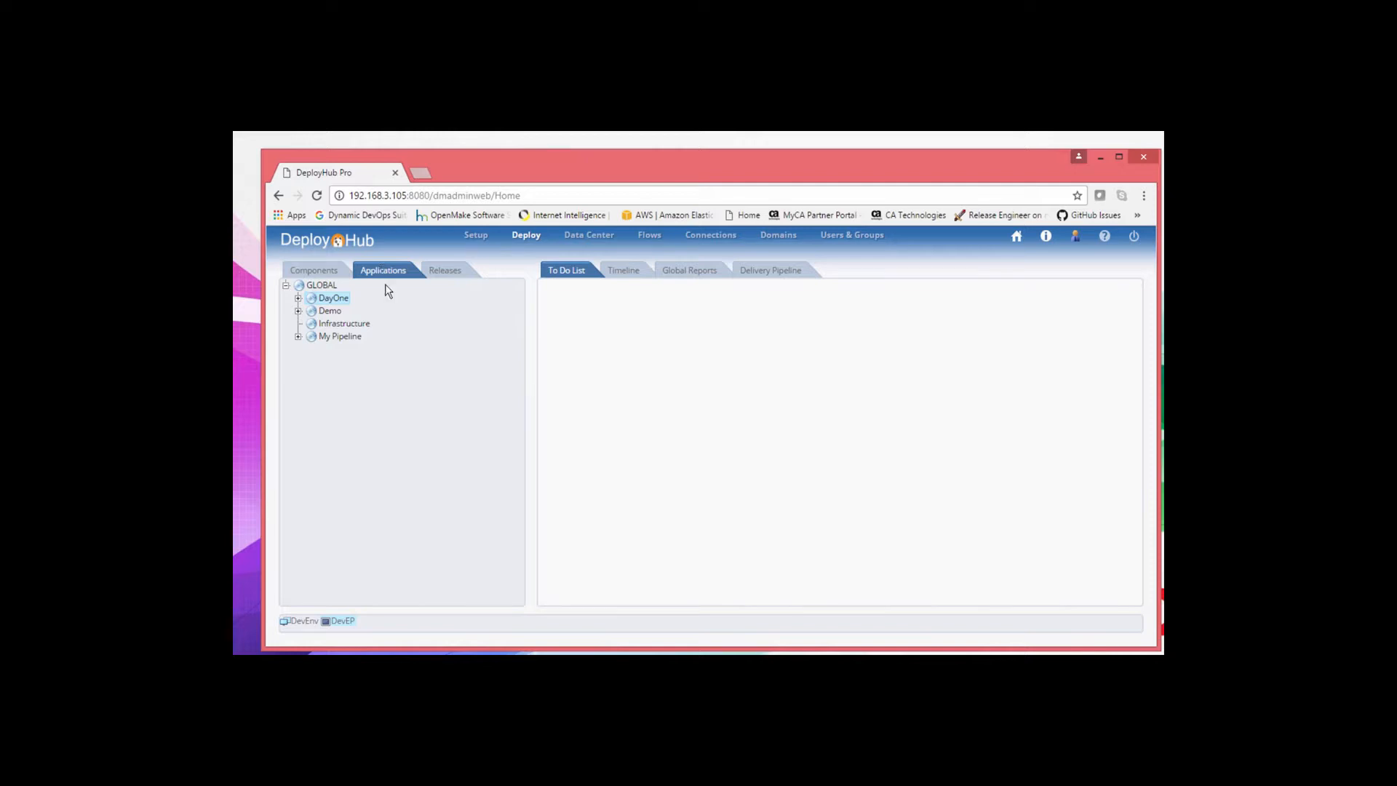
pyautogui.click(298, 299)
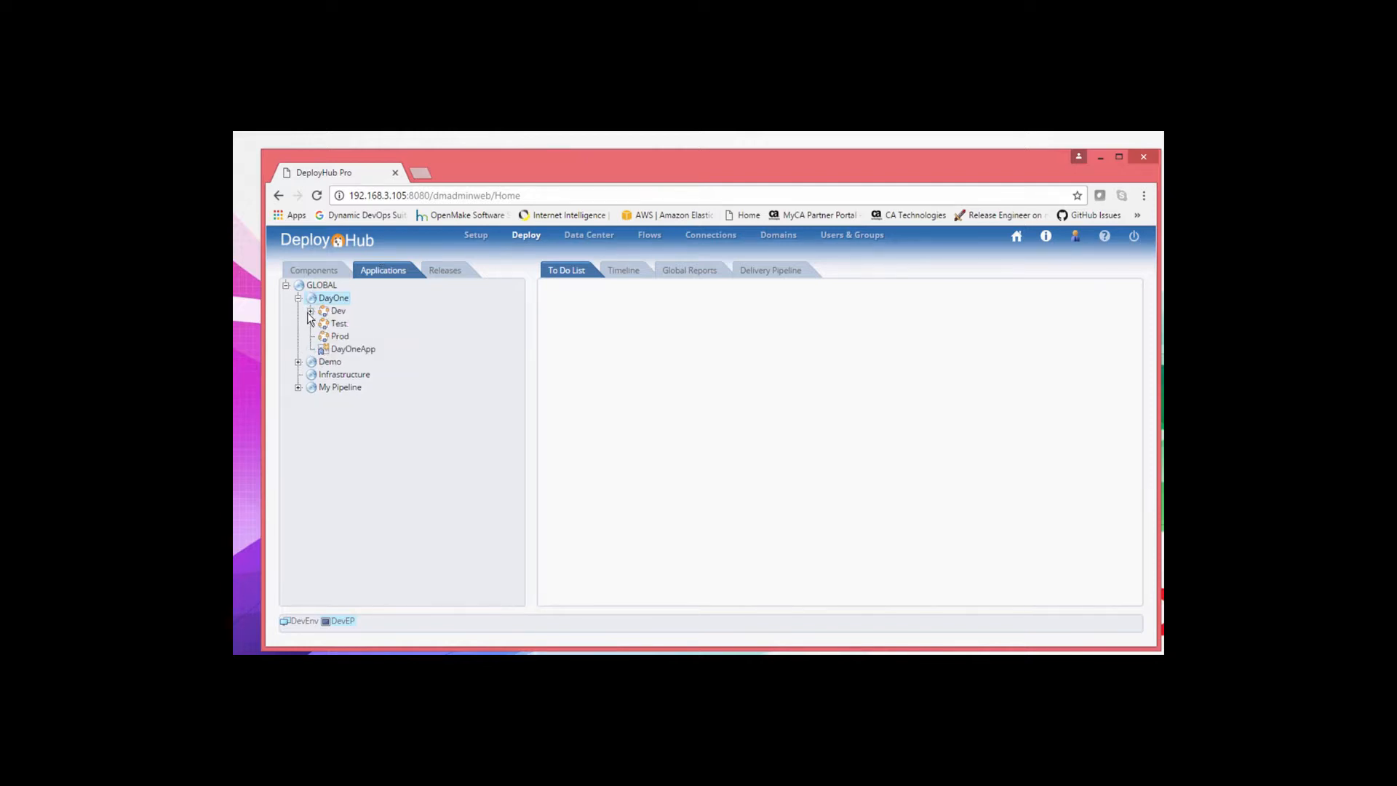
pyautogui.click(311, 311)
pyautogui.click(366, 325)
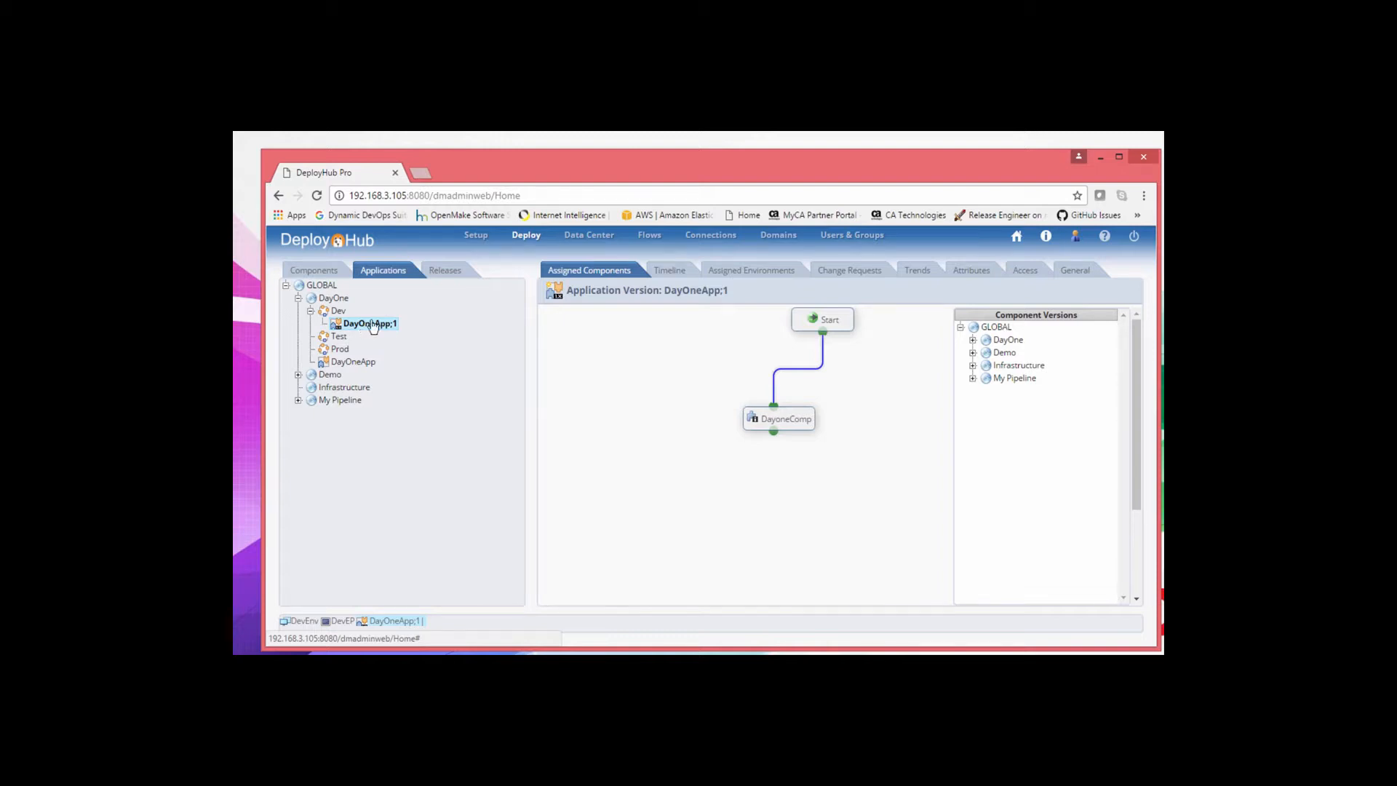
# - Manually add the application version DayOneApp;1 to the DevEnv environment of the Dev domain
pyautogui.click(786, 271)
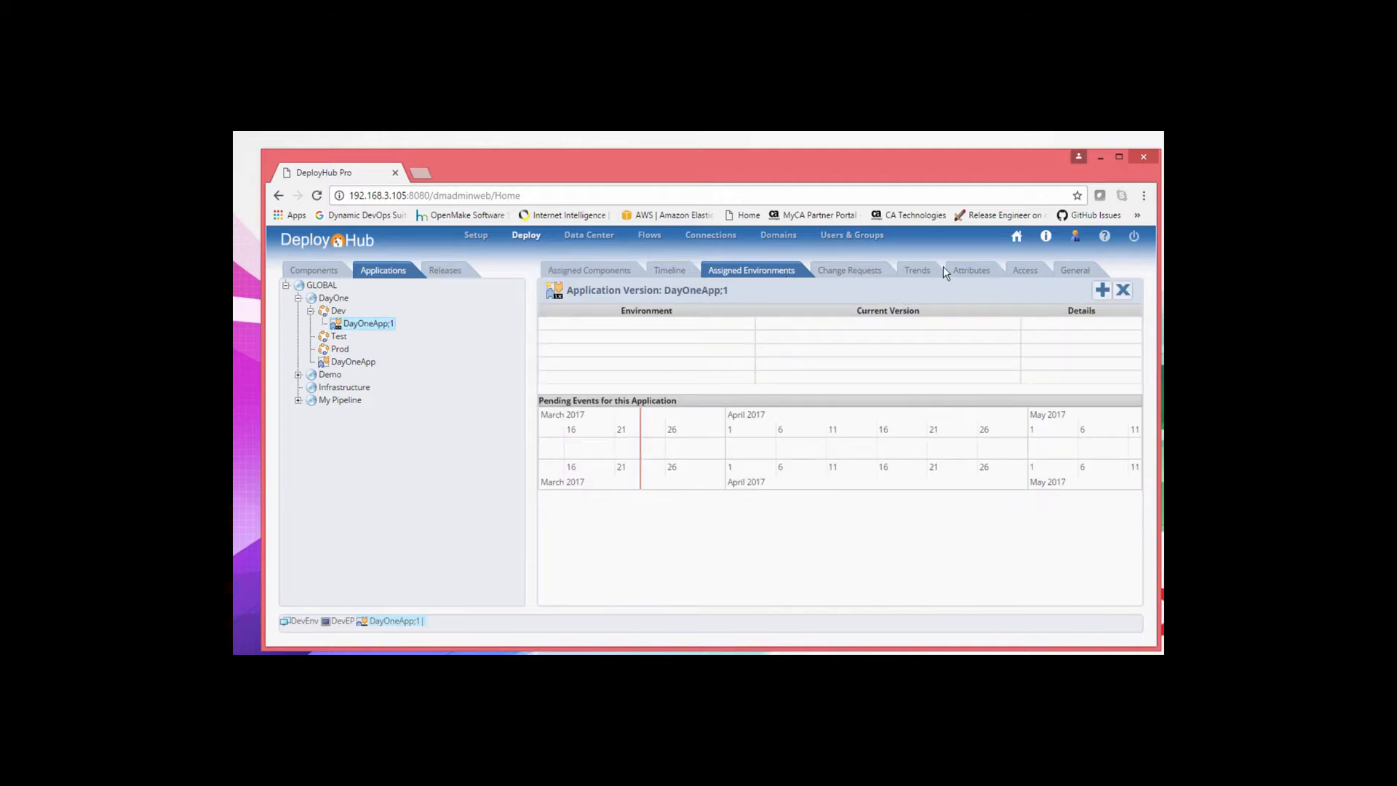
pyautogui.click(1101, 297)
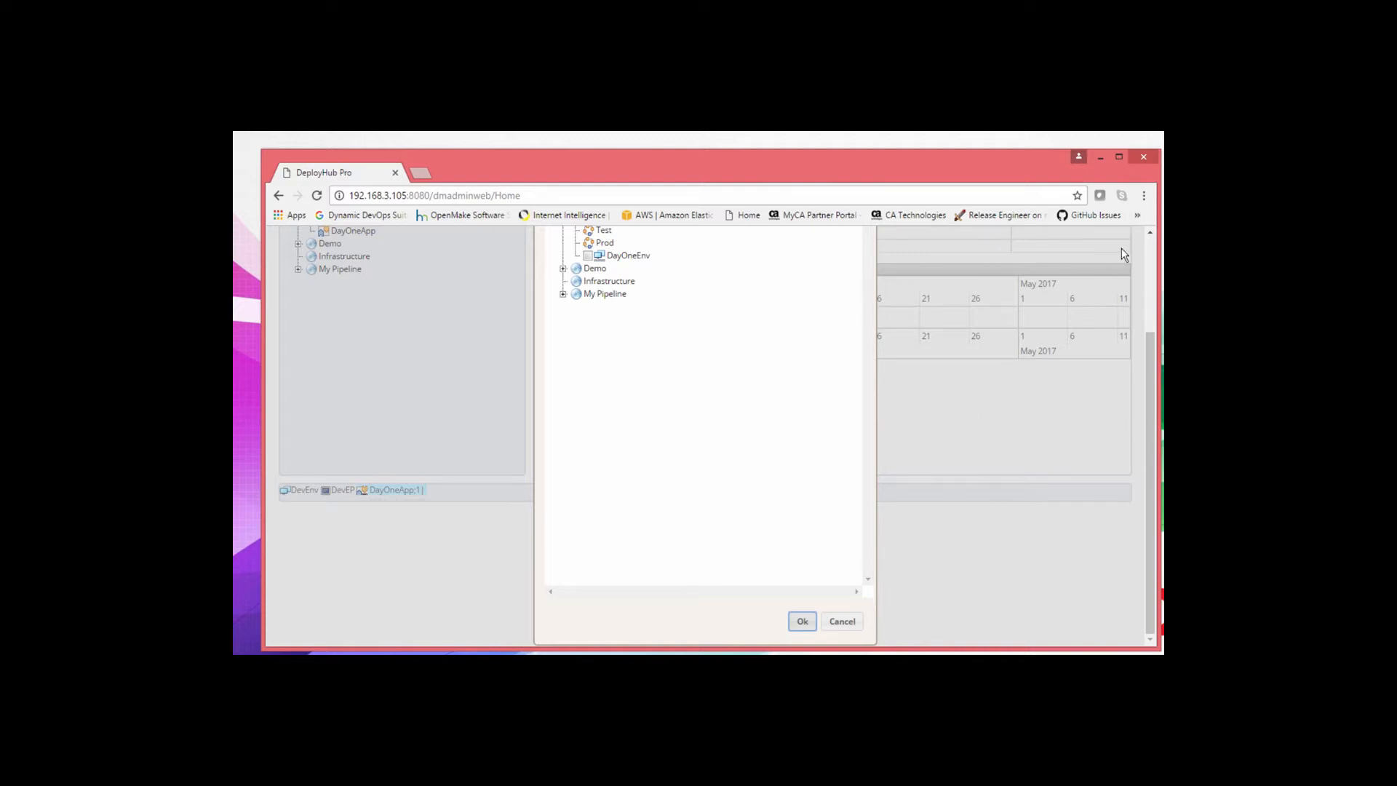
pyautogui.scroll(3, 1120, 255)
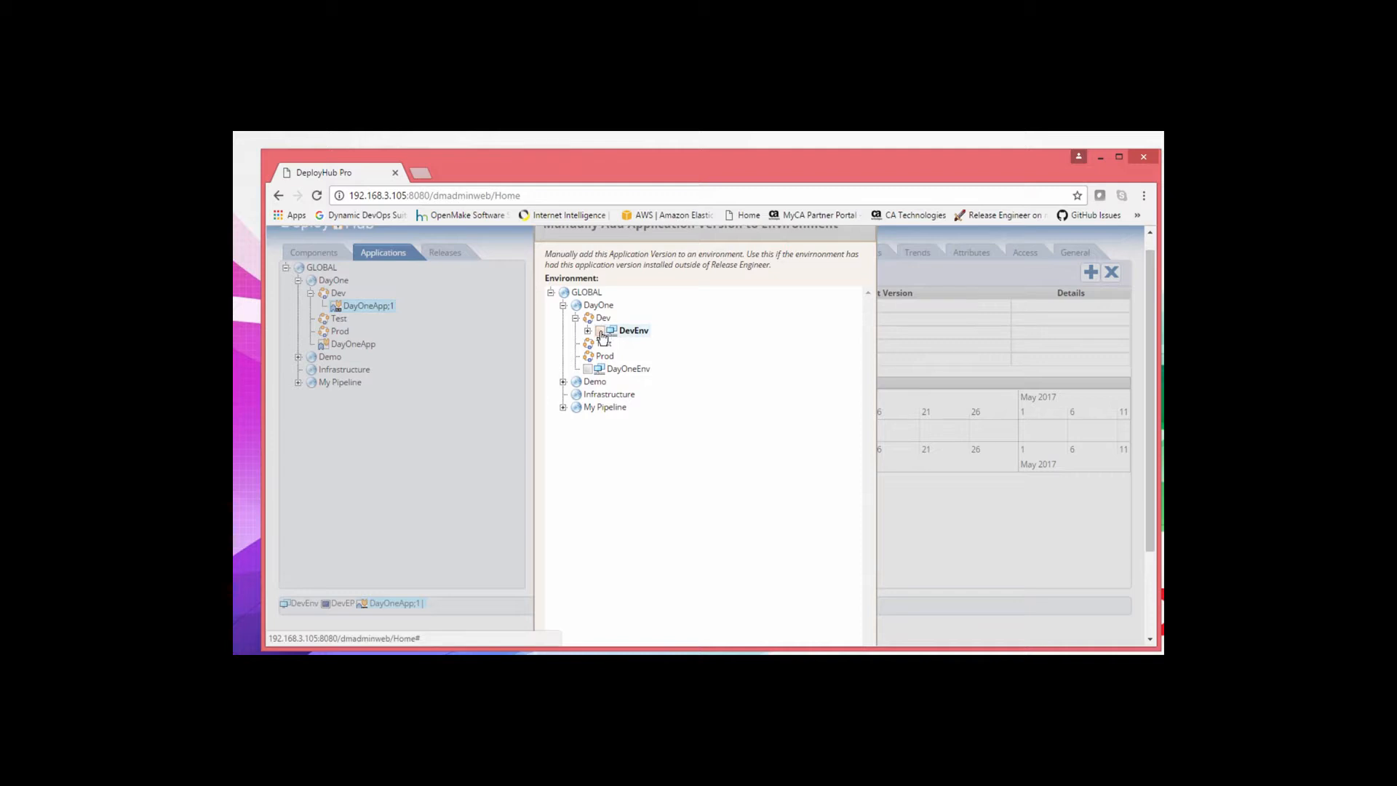
pyautogui.scroll(-3, 674, 415)
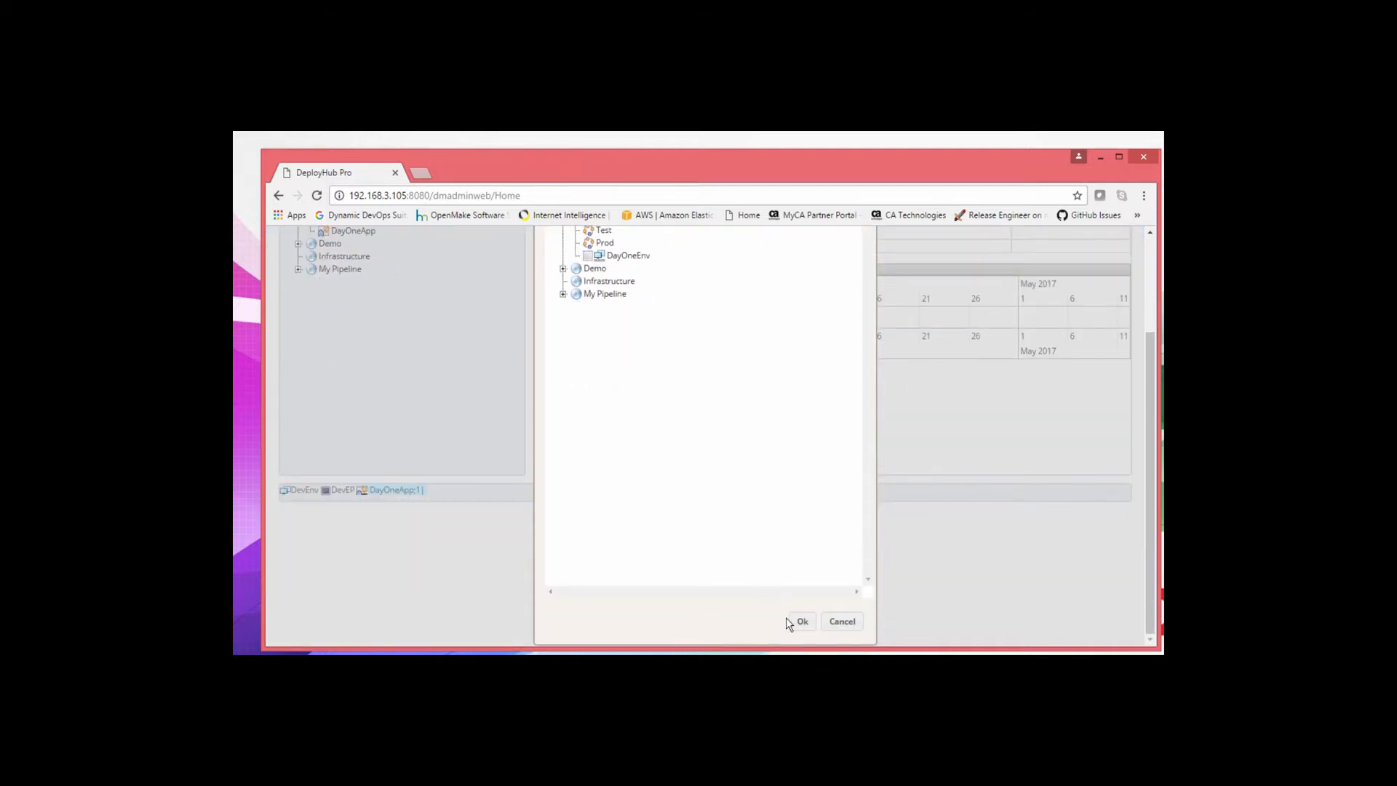
pyautogui.click(801, 622)
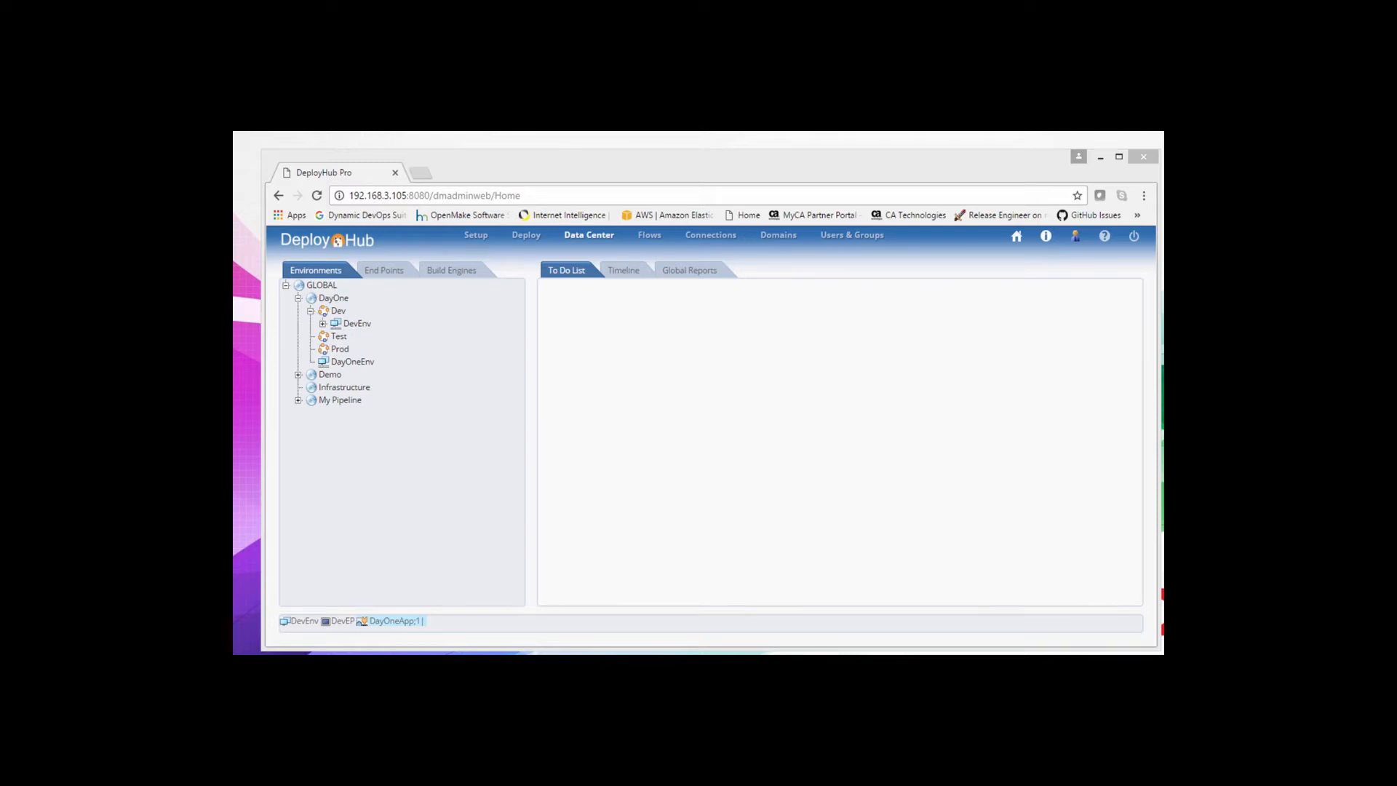
# - Switch to the server terminal and list the contents of the target directory in long format
pyautogui.moveTo(339, 252); pyautogui.dragTo(713, 259)
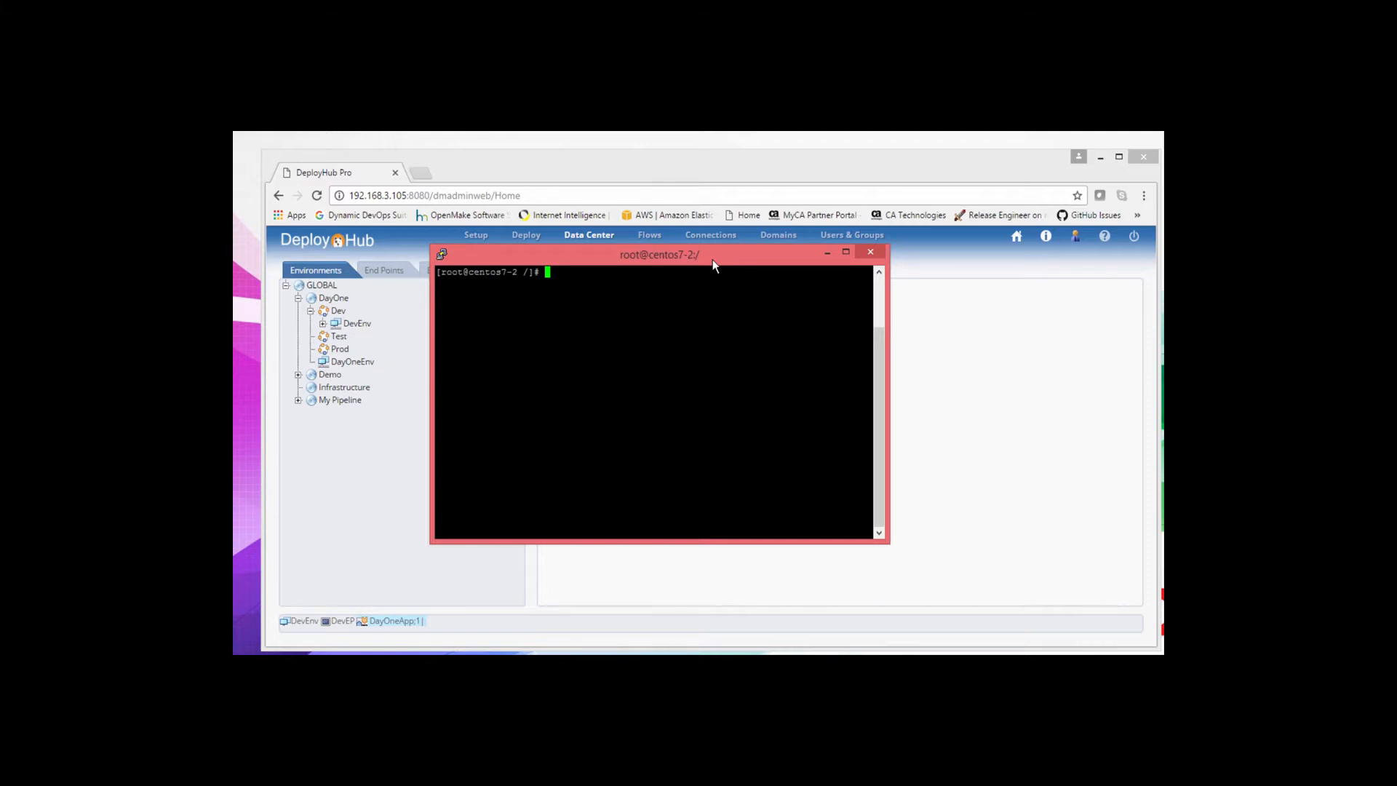
pyautogui.write('cd')
pyautogui.write('target')
pyautogui.press('Return')
pyautogui.write('ls -l')
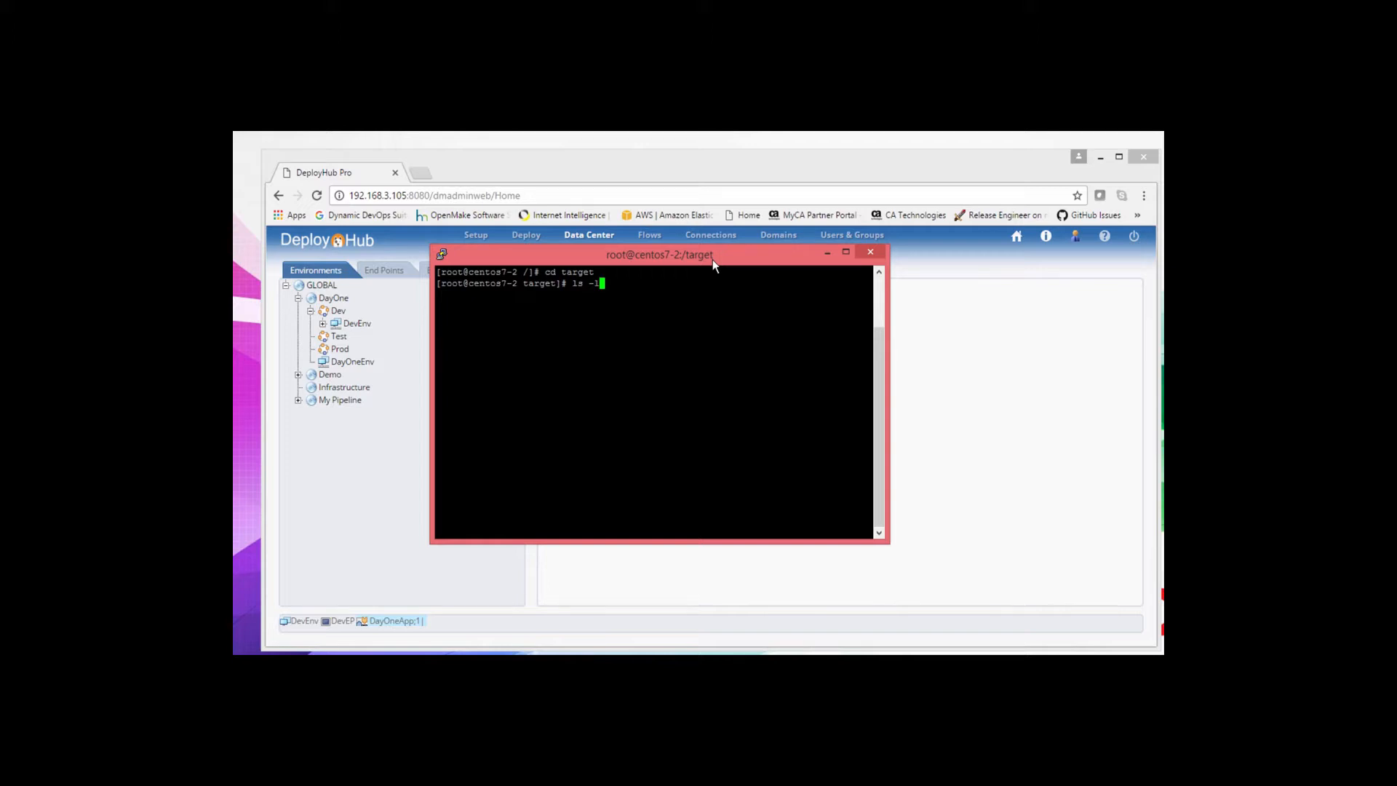
pyautogui.press('Return')
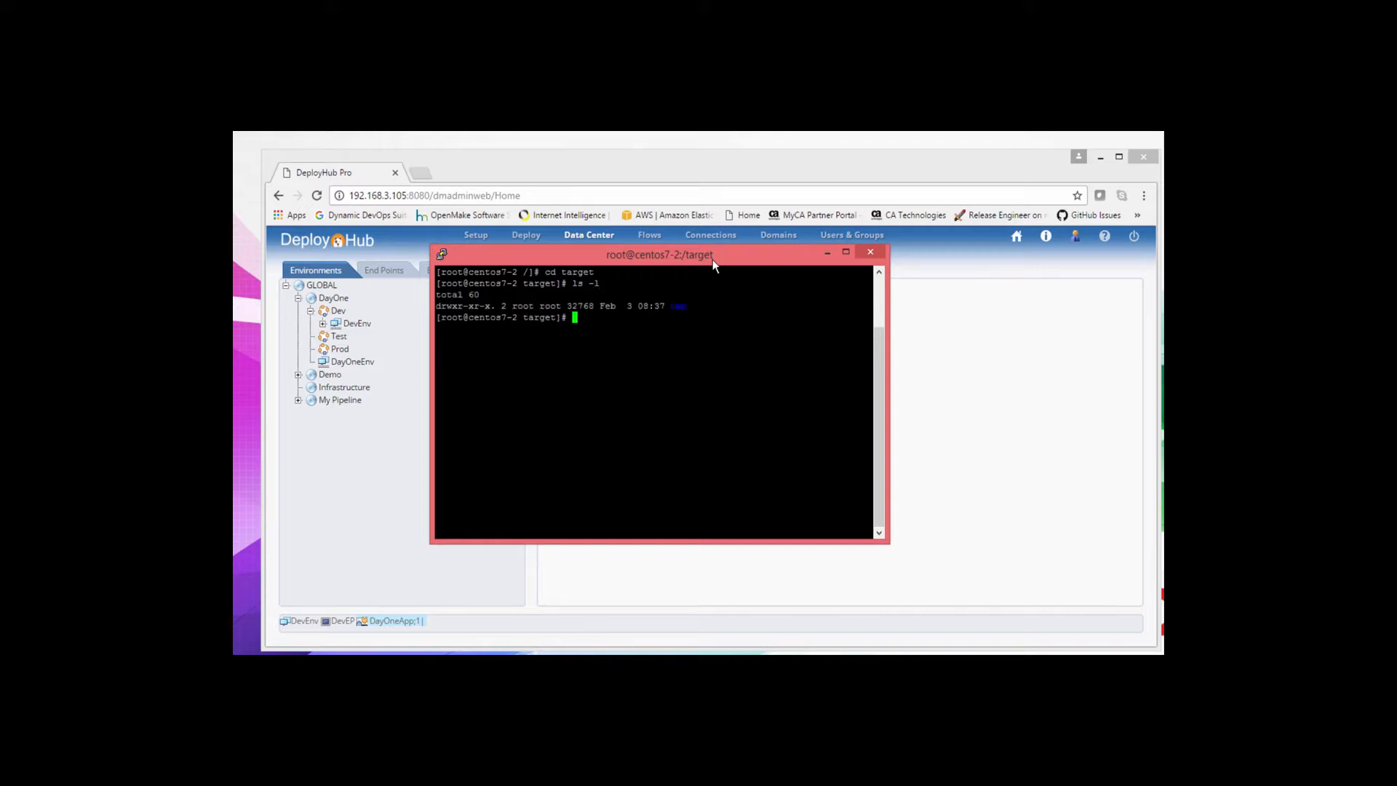
# - Return to the root directory and list the contents of the sourceFiles directory in long format
pyautogui.write('cd ..')
pyautogui.press('Return')
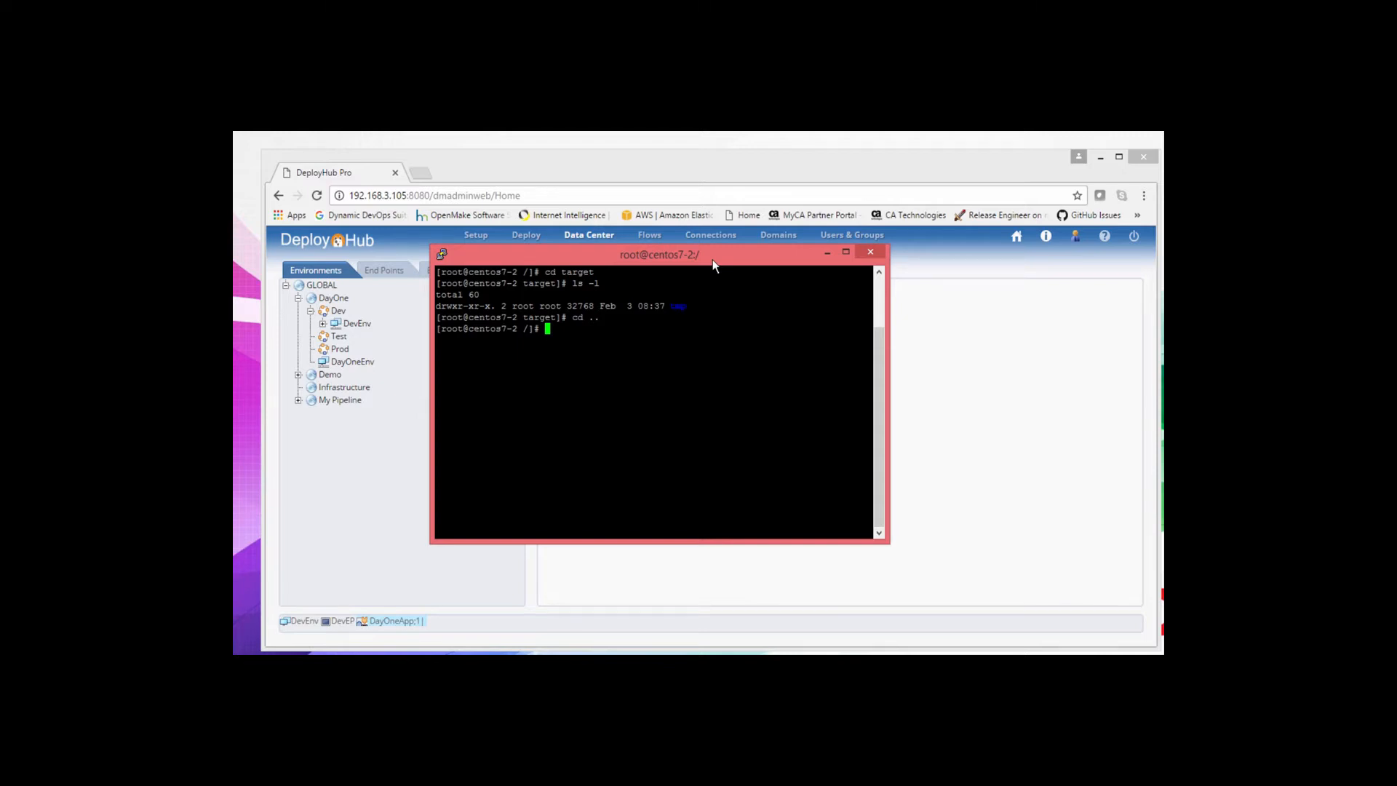
pyautogui.write('cd sourceFiles')
pyautogui.press('Return')
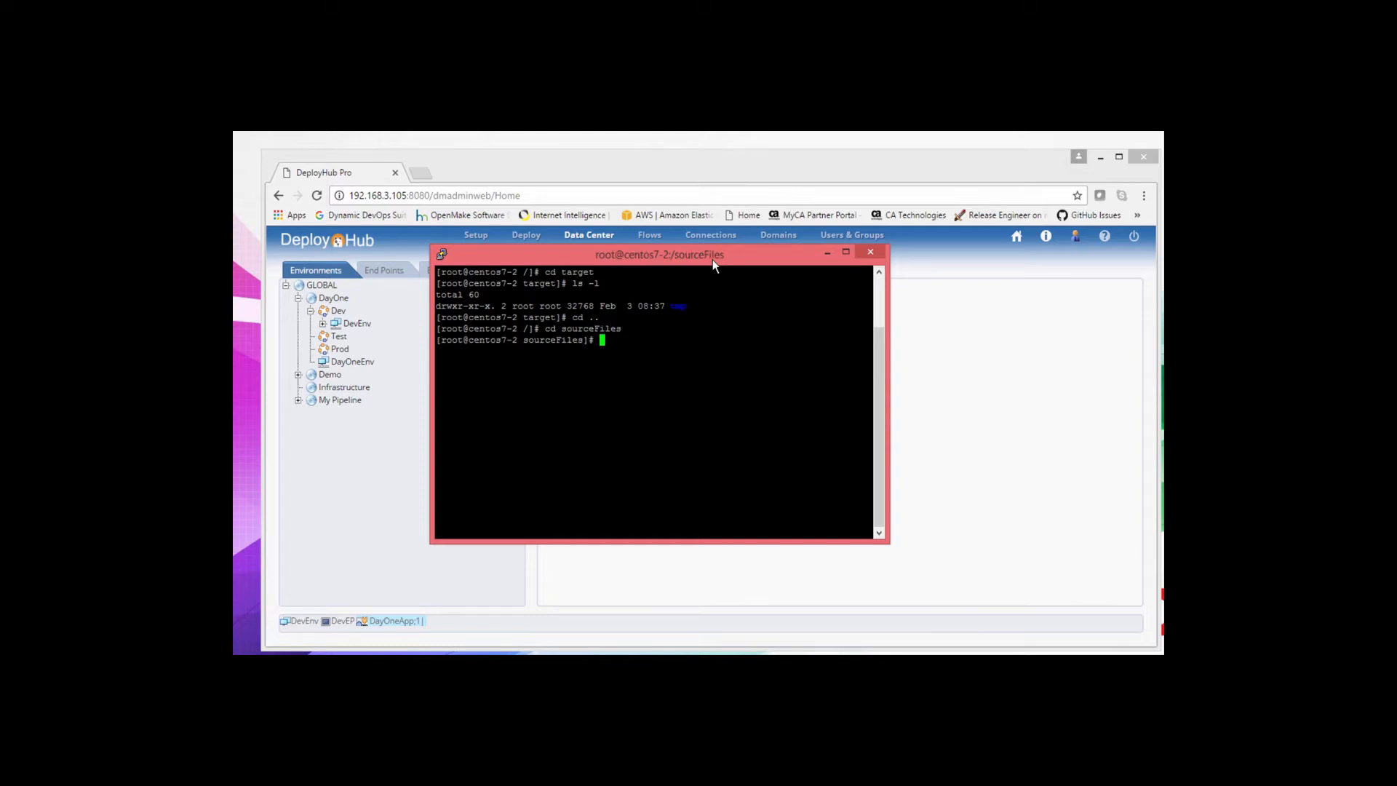
pyautogui.write('ls -l')
pyautogui.press('Return')
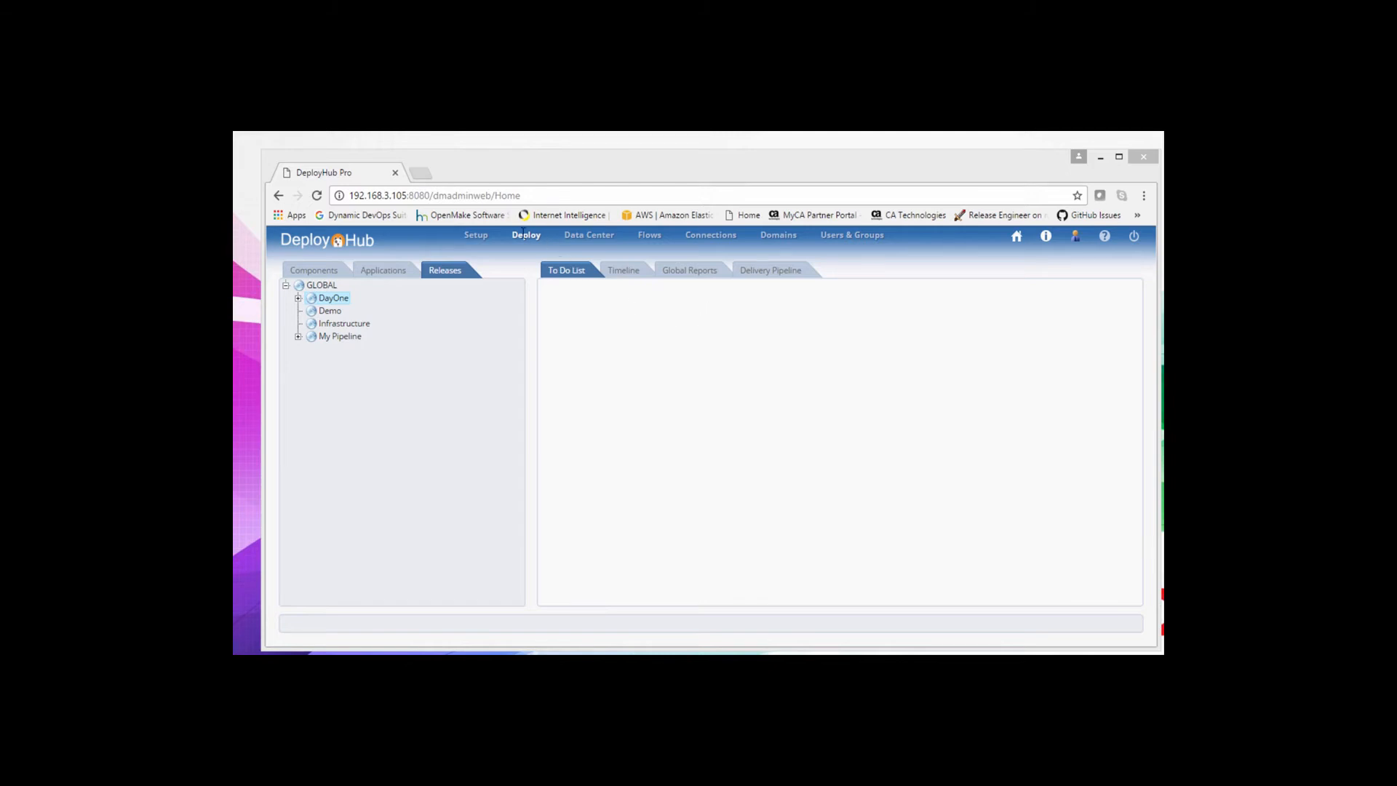
# - Switch back to DeployHub and run the DeployDayOne task on DayOneApp;1 for the DevEnv environment
pyautogui.click(520, 236)
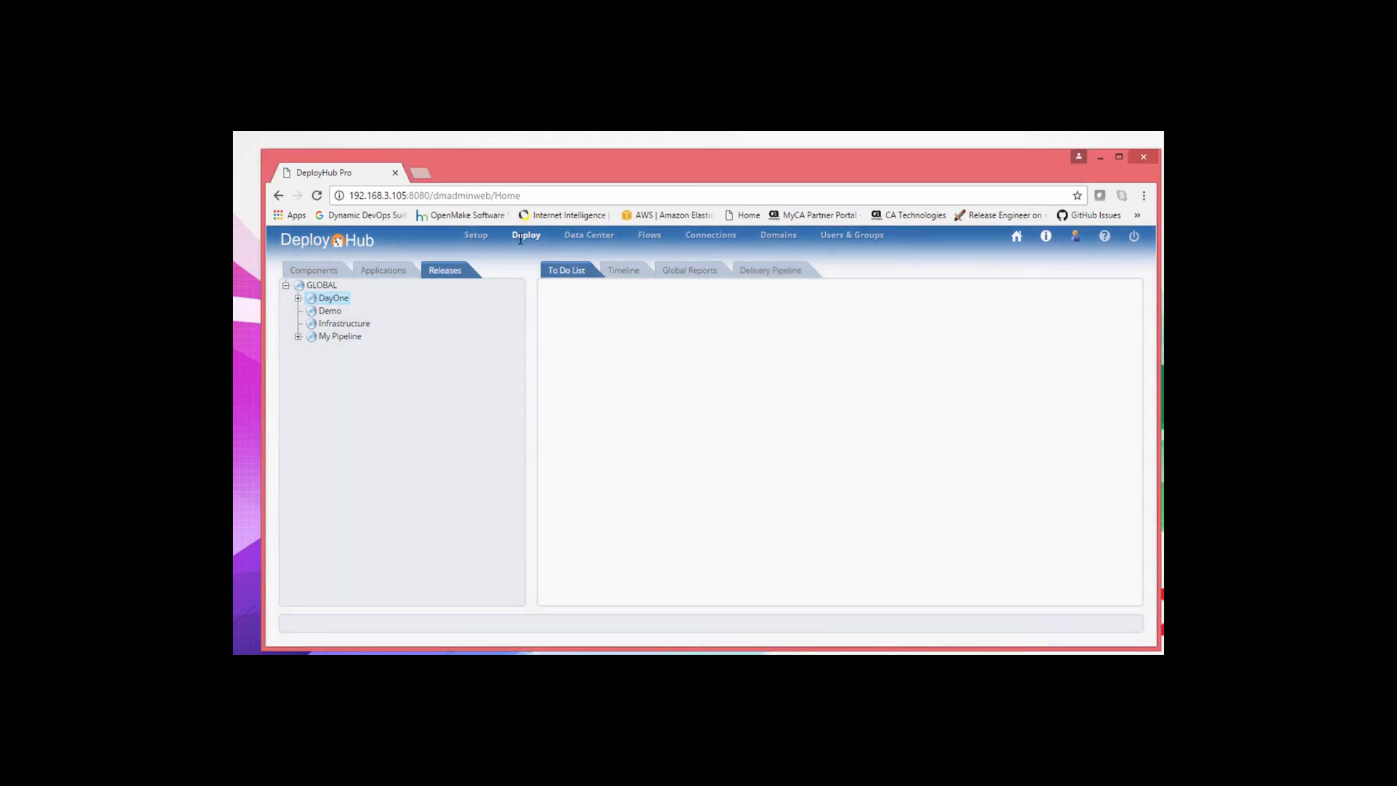
pyautogui.click(392, 272)
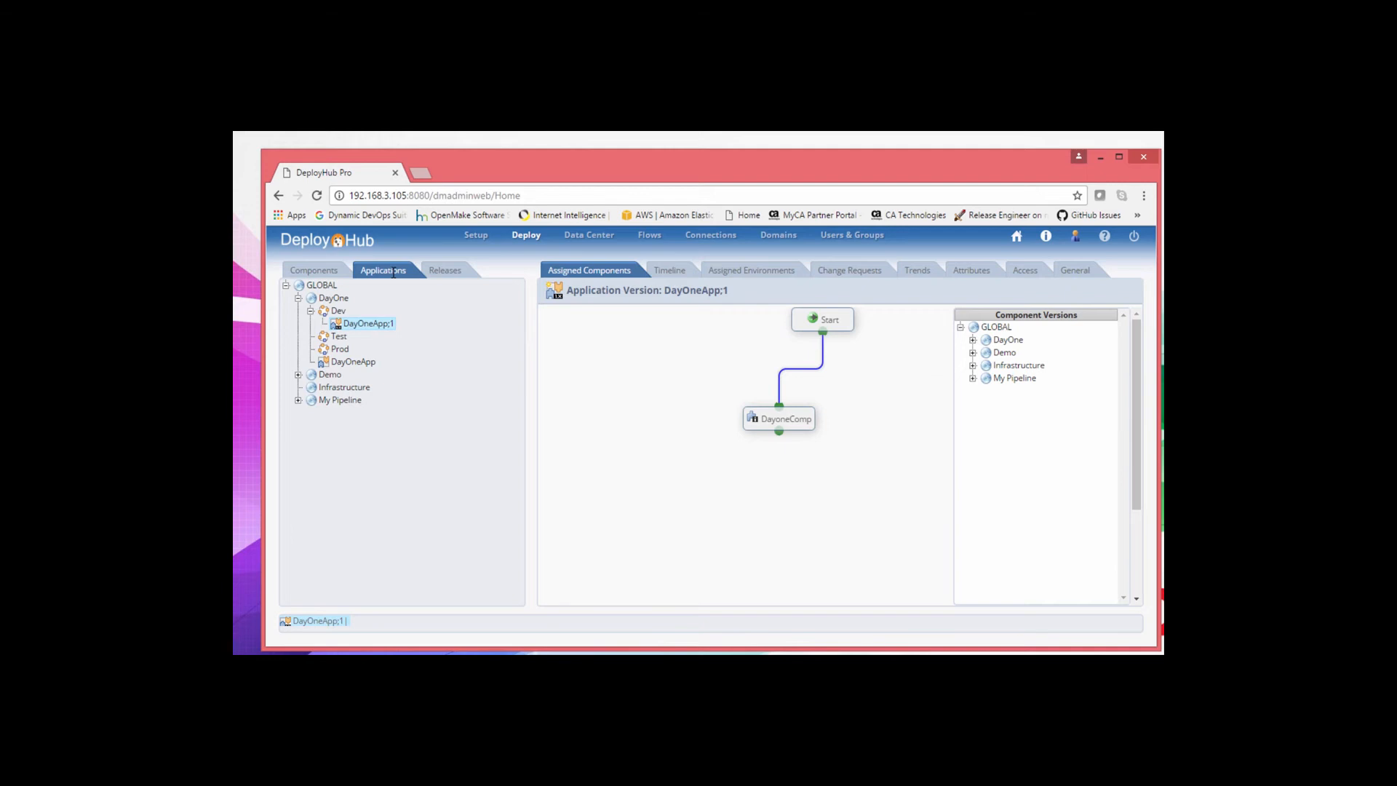
pyautogui.rightClick(367, 325)
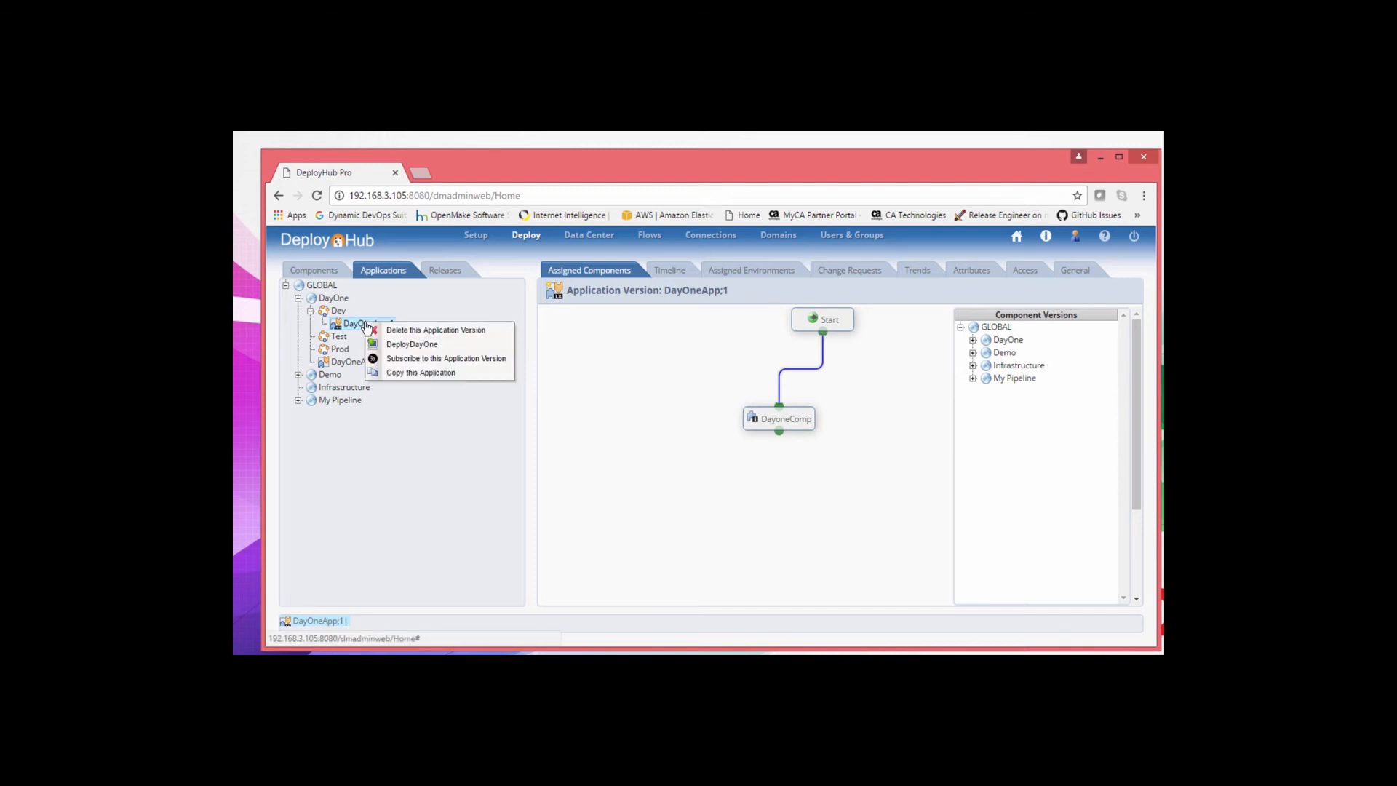
pyautogui.click(395, 345)
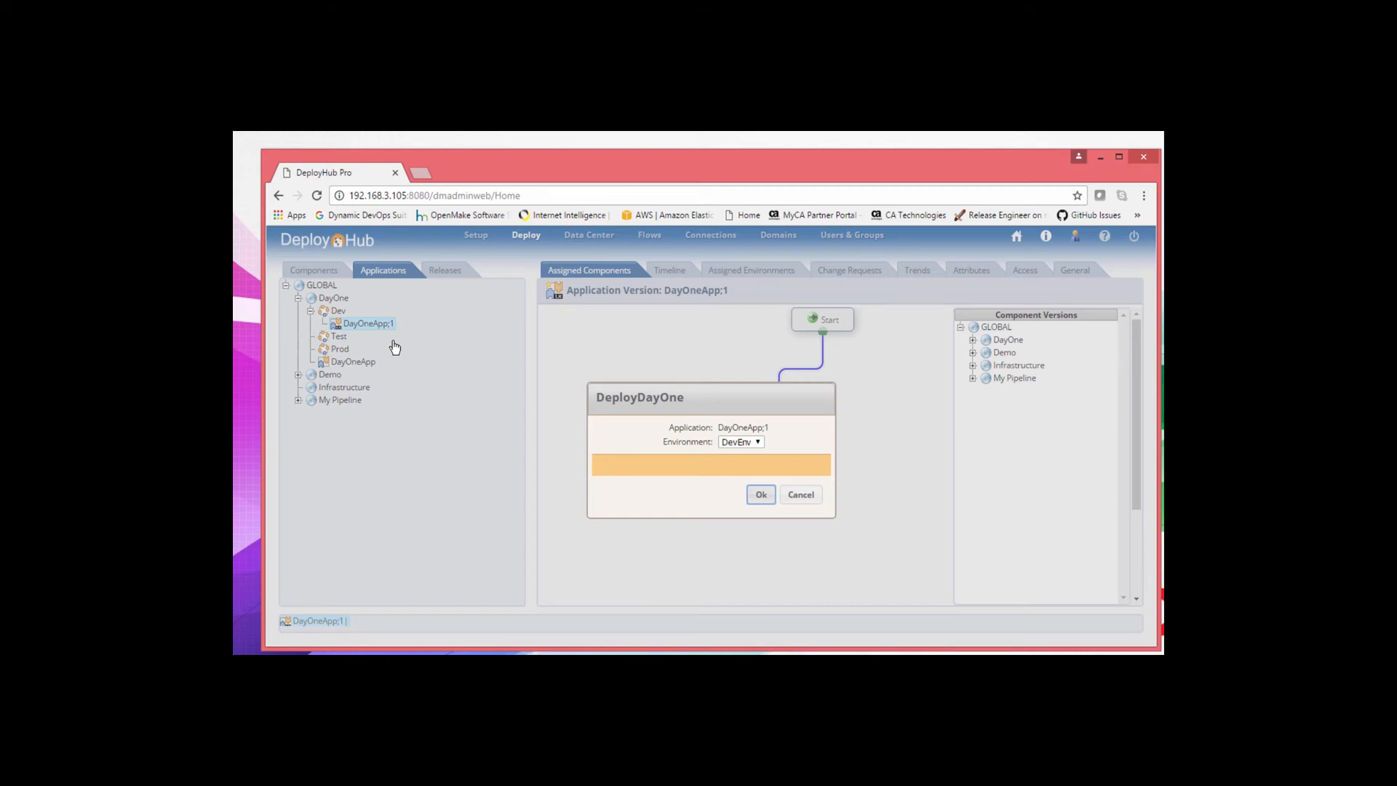
pyautogui.click(740, 441)
pyautogui.click(760, 498)
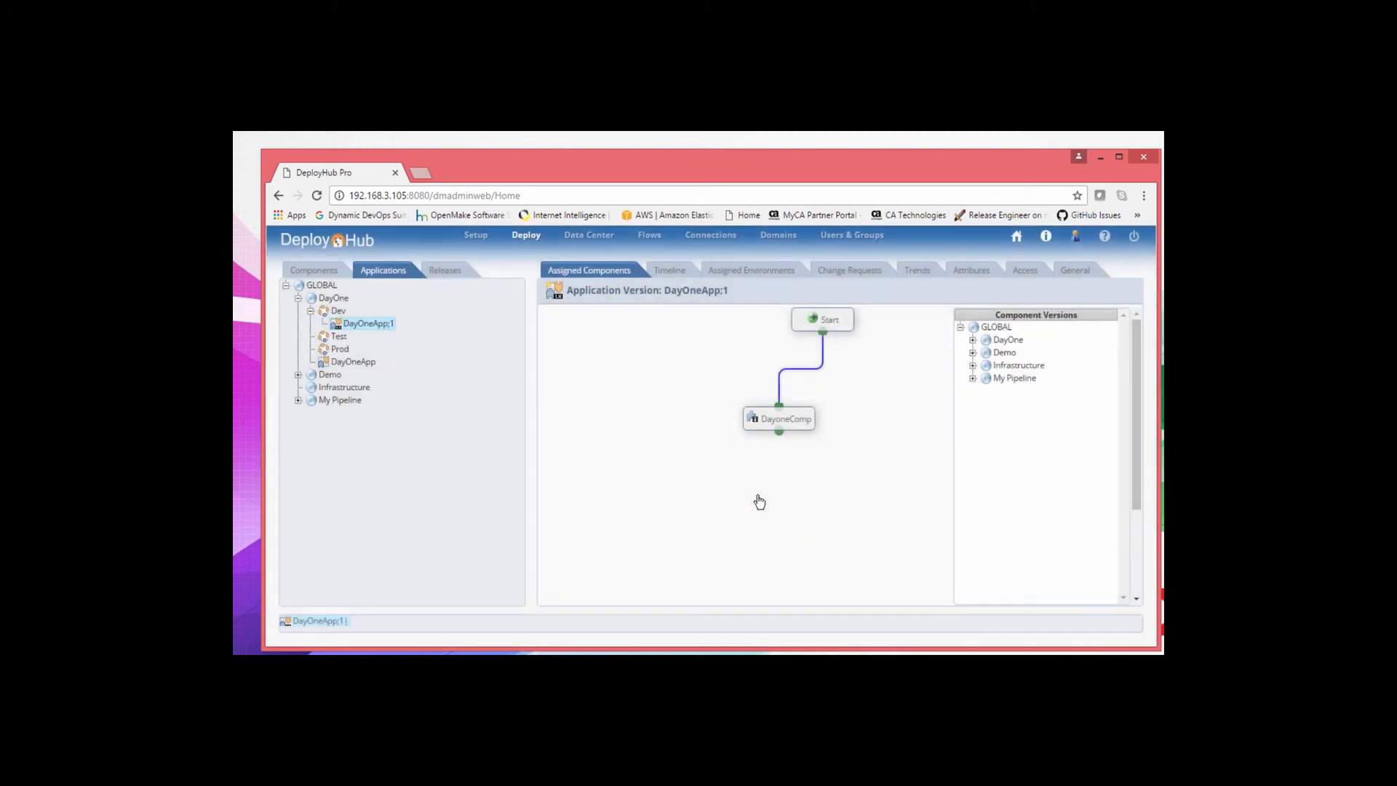
# - Open the newest DevEnv deployment in DayOneApp;1's timeline and review its general details, log and deployed files
pyautogui.click(666, 271)
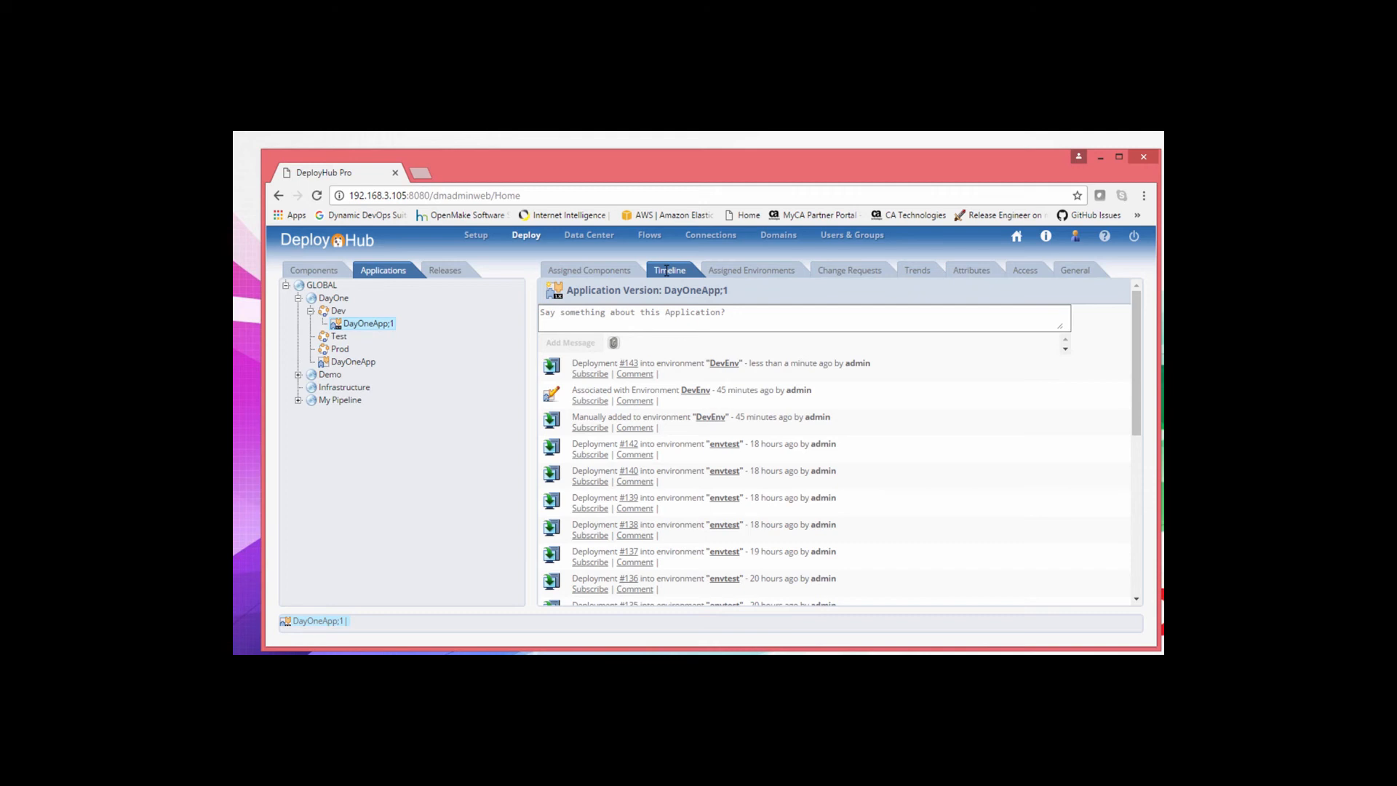
pyautogui.click(628, 363)
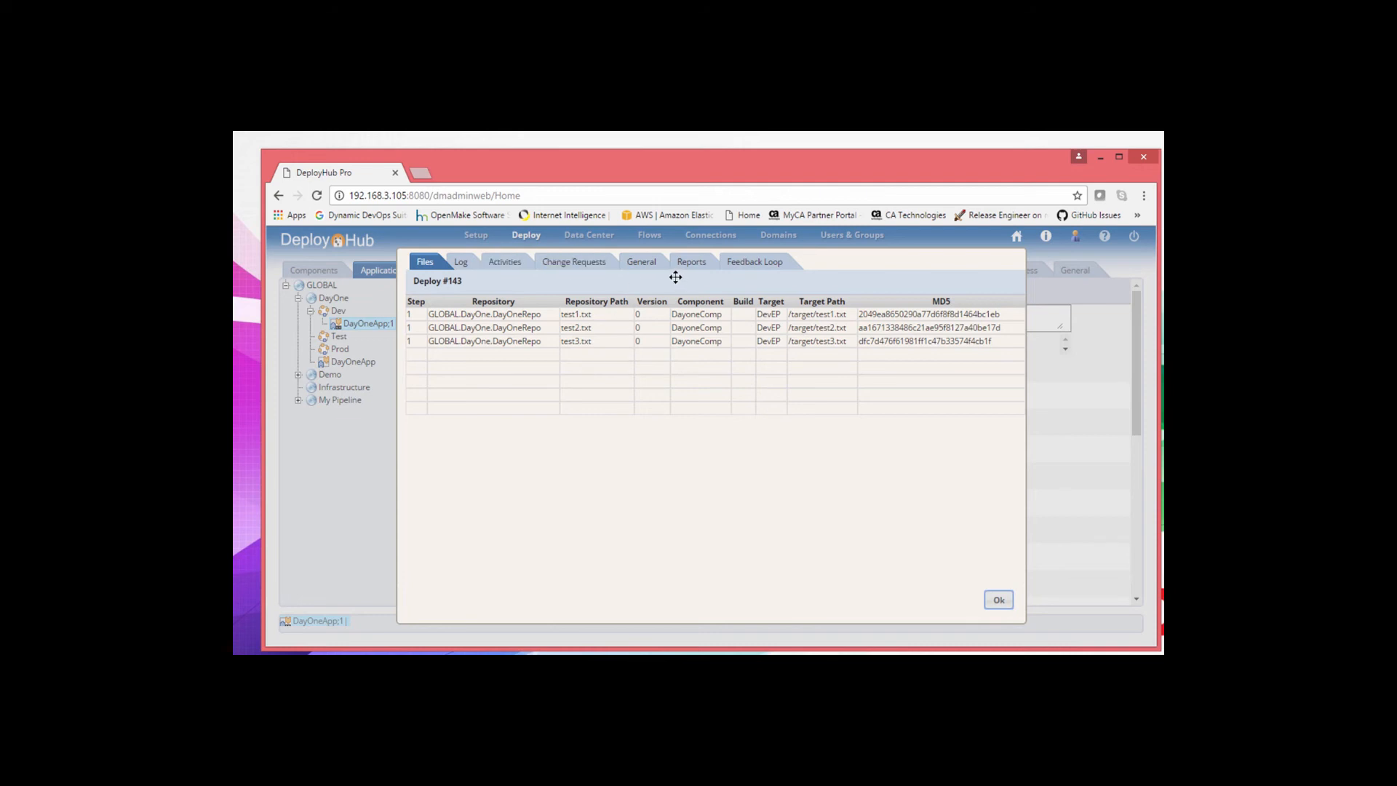
pyautogui.click(641, 262)
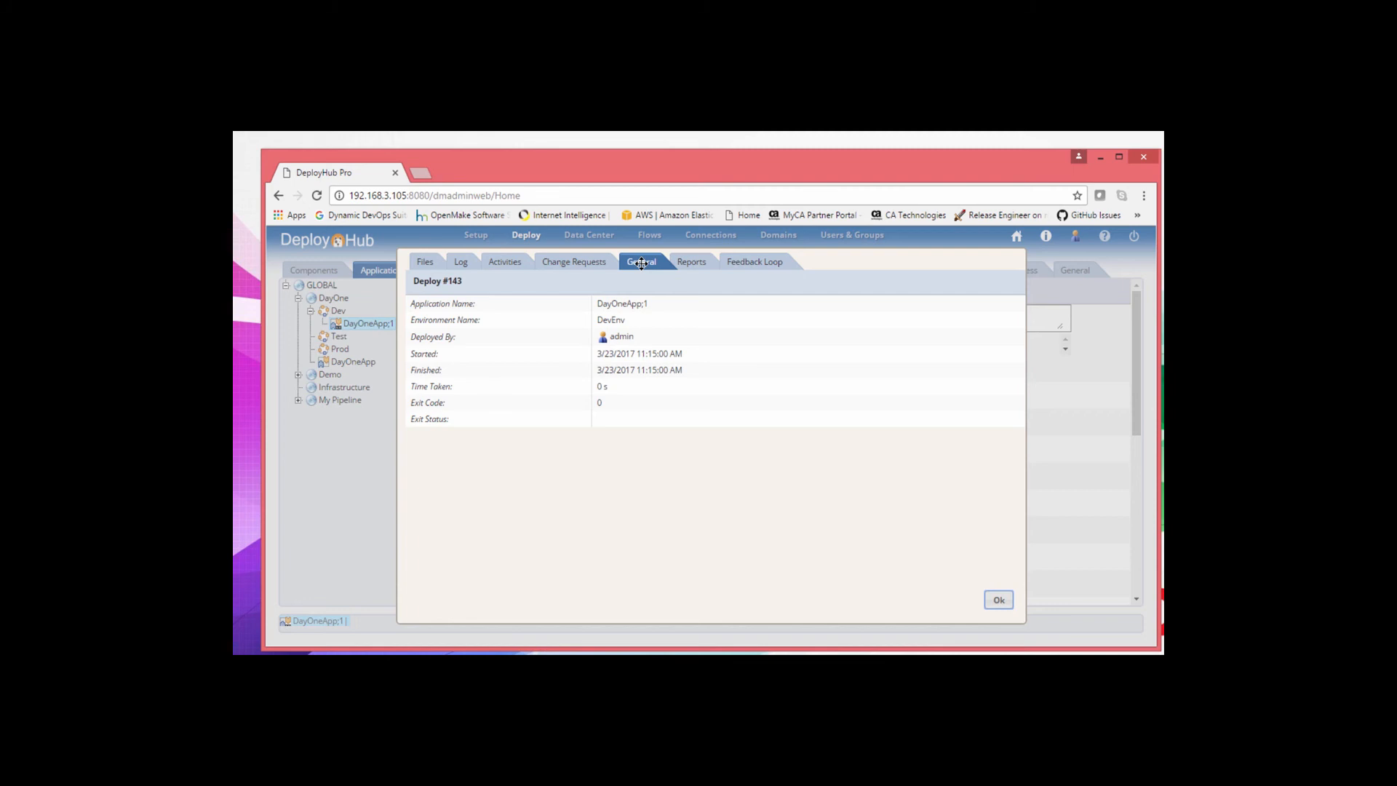
pyautogui.click(462, 265)
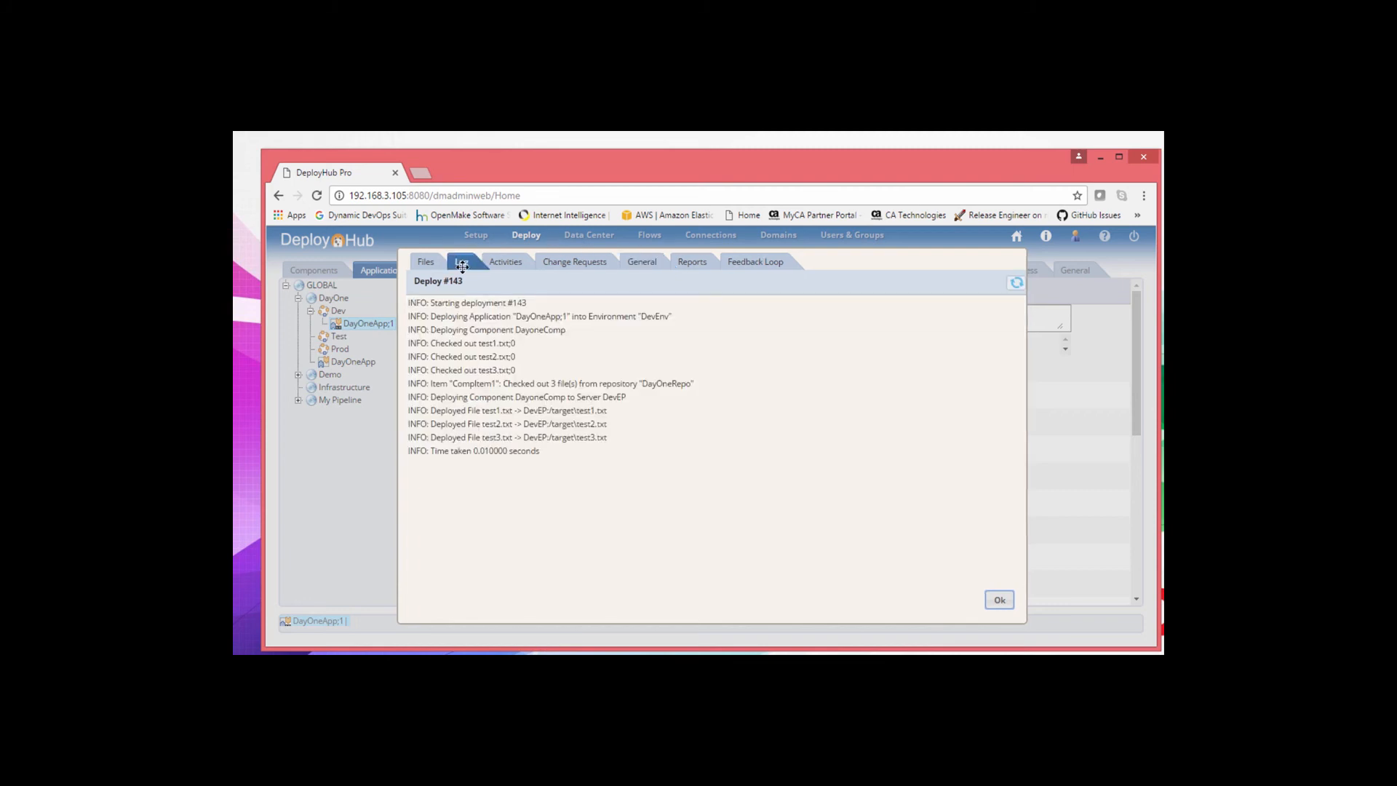
pyautogui.click(428, 262)
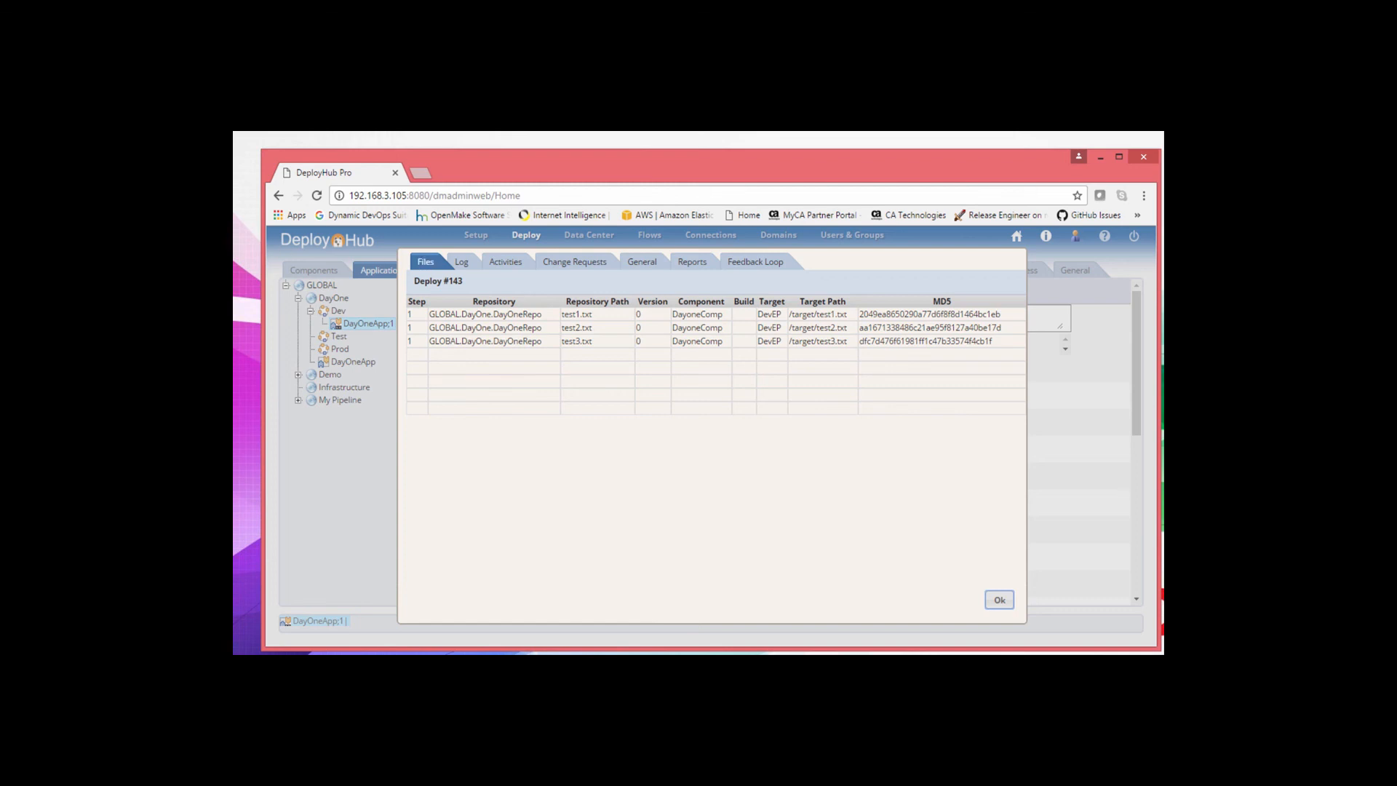
# - Switch to the server terminal, move from sourceFiles to the target directory and list its contents in long format
pyautogui.moveTo(219, 251); pyautogui.dragTo(739, 243)
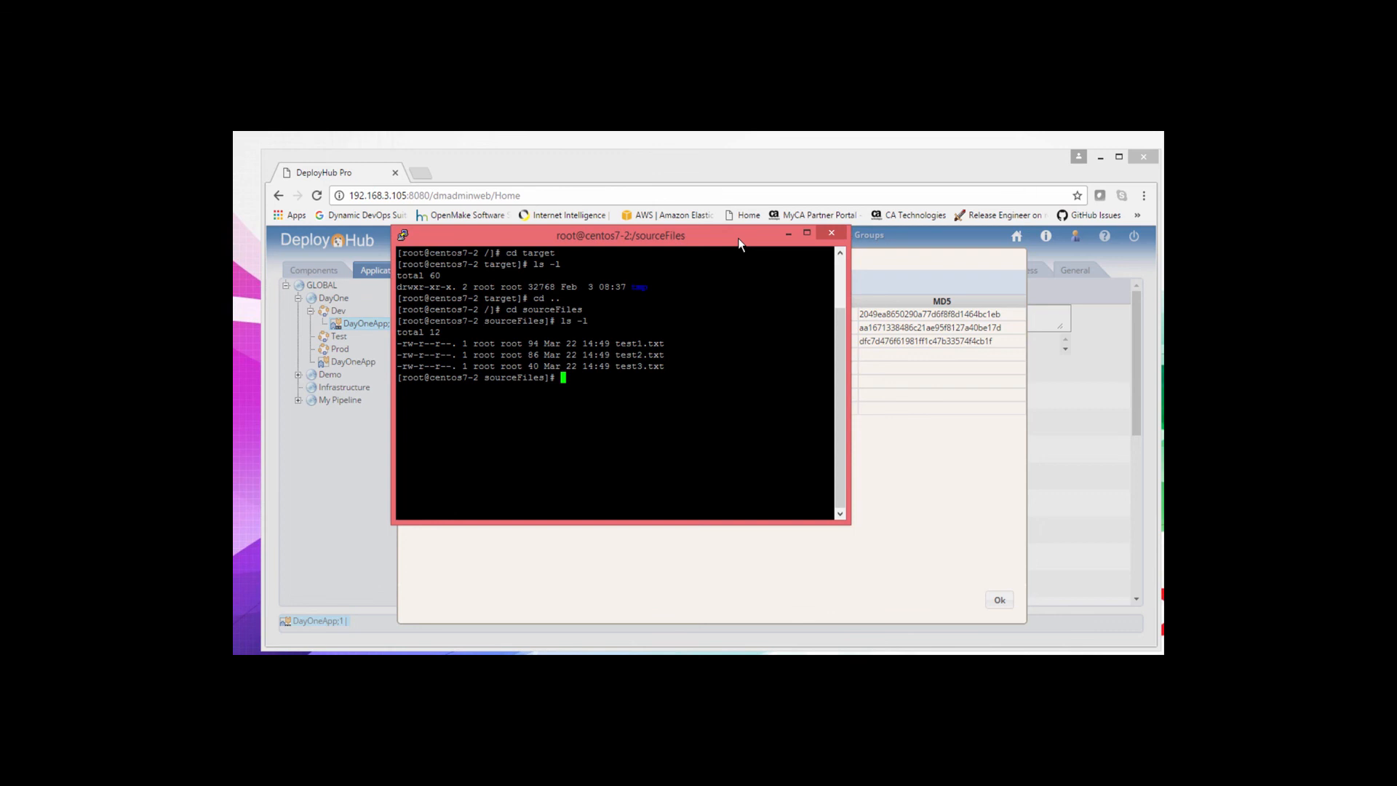
pyautogui.write('cd ..')
pyautogui.press('Return')
pyautogui.write('cd ')
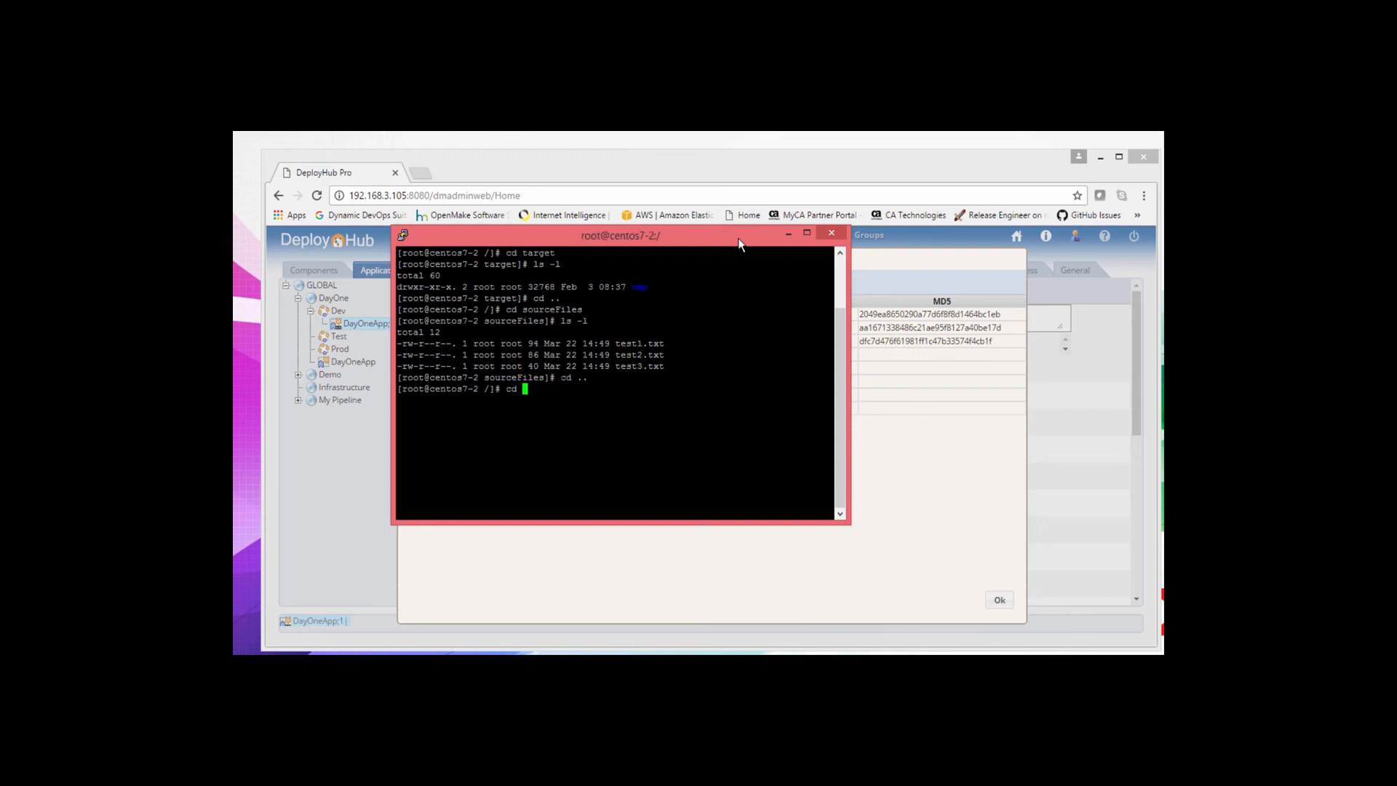
pyautogui.write('target')
pyautogui.press('Return')
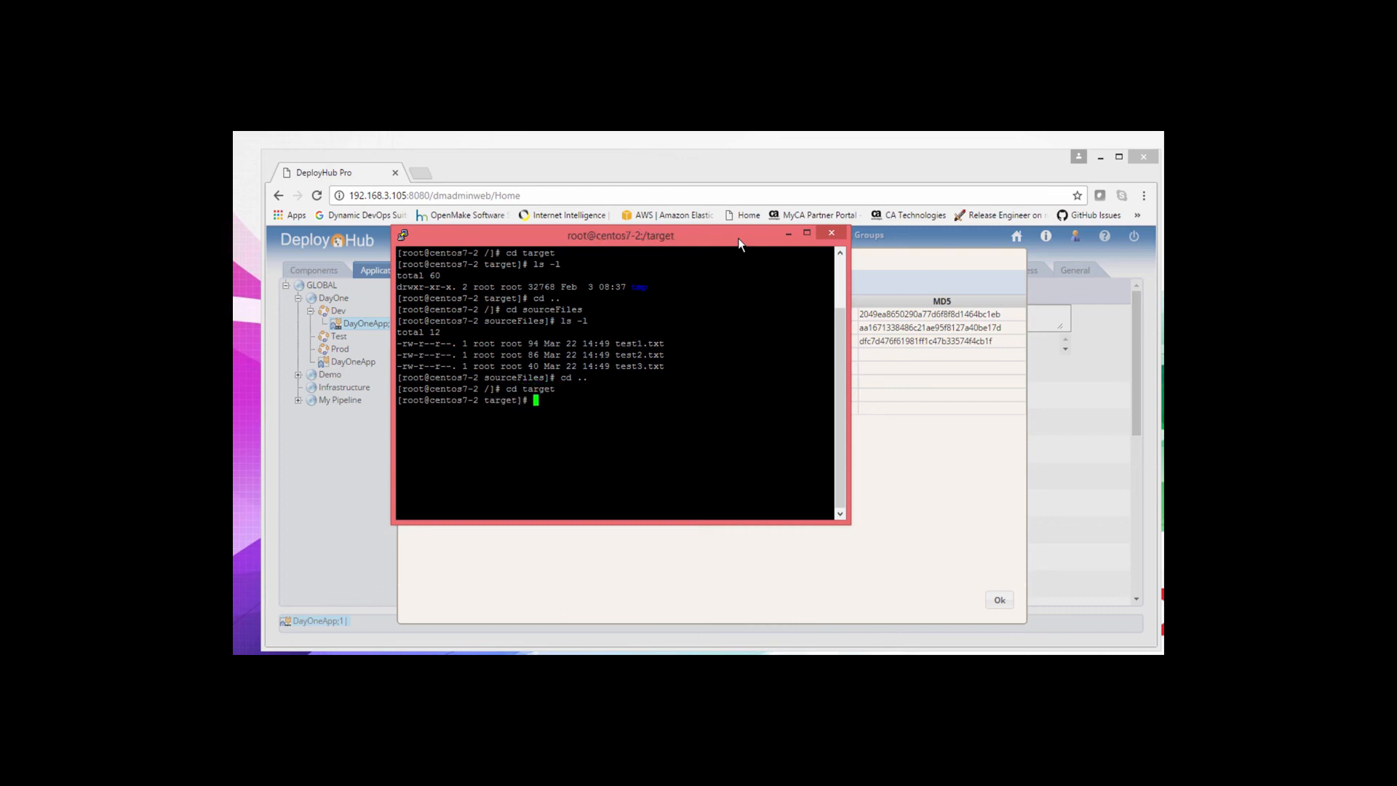
pyautogui.write('ls -l')
pyautogui.press('Return')
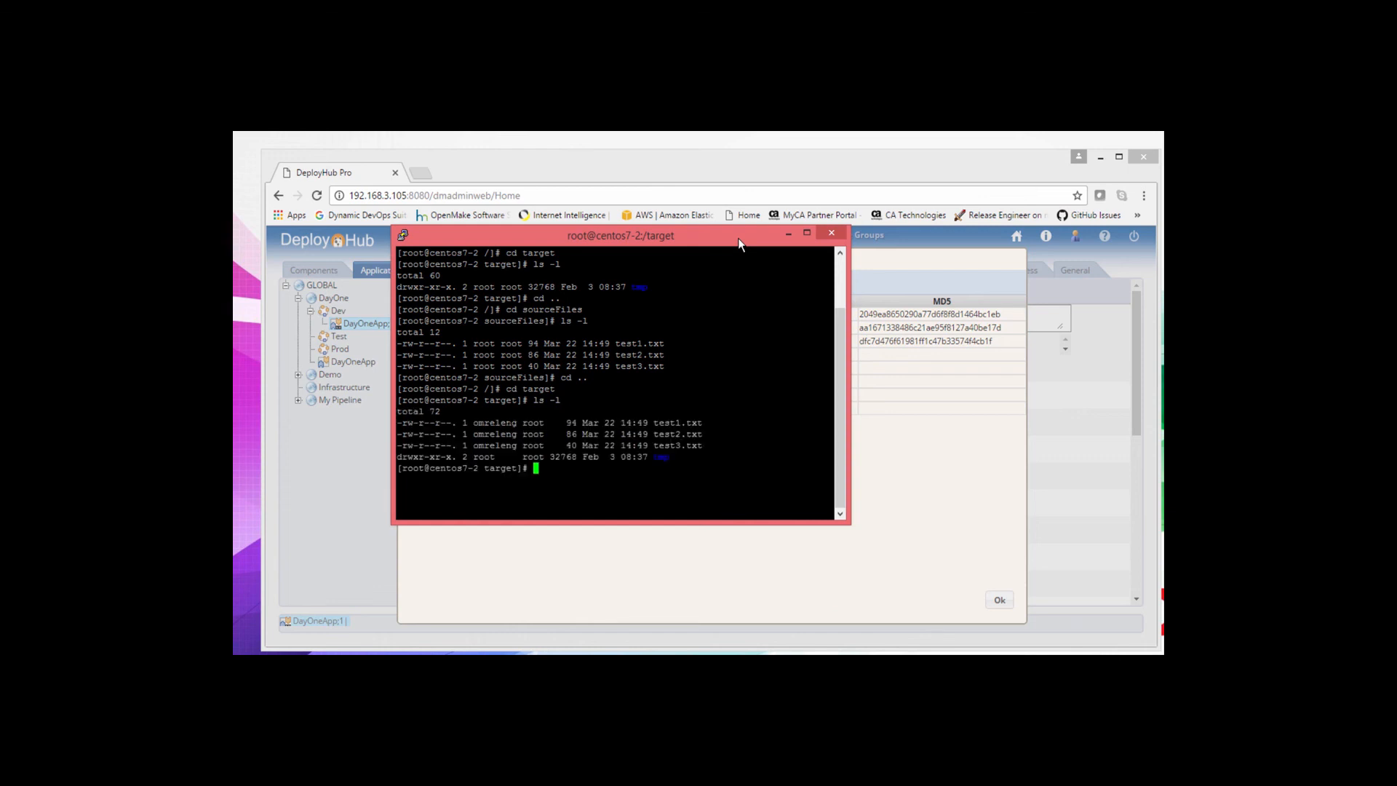